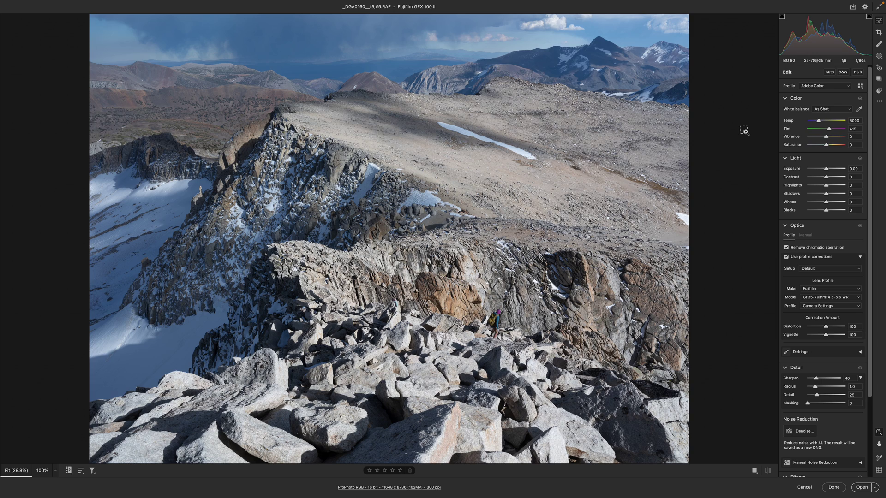
# Step: Restore the saved edit: Adobe Landscape, Temp 5050, Tint +22, Exposure +0.33, Whites +20
pyautogui.hotkey('ctrl', 'z')
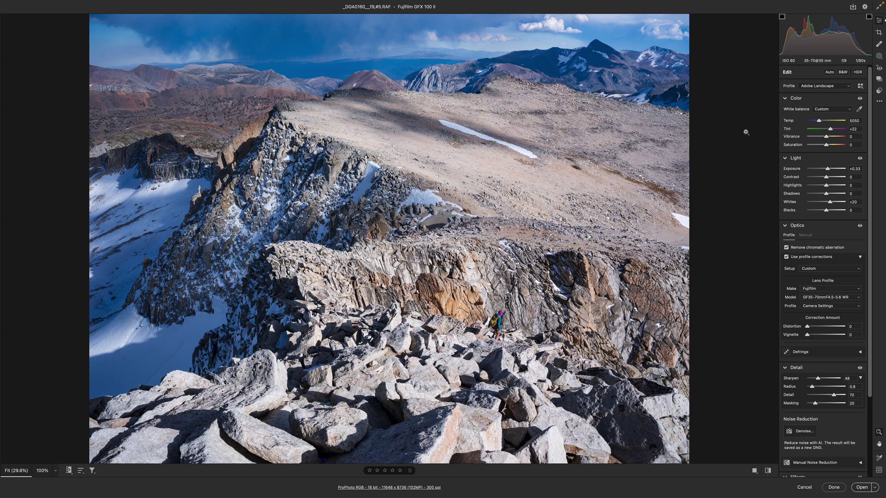
# Step: Reset to Default (As Shot 5000/+15, Exposure and Whites 0), then apply Adobe Landscape
pyautogui.click(835, 89)
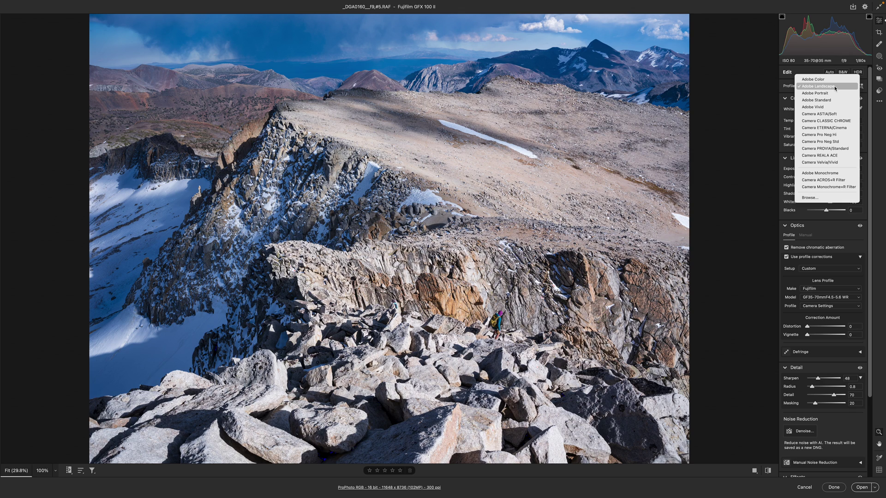
pyautogui.click(746, 82)
pyautogui.click(879, 102)
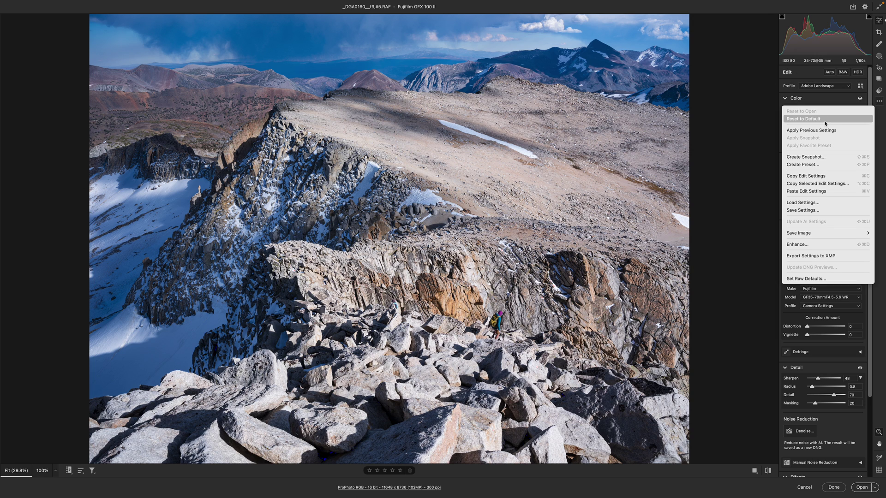
pyautogui.click(803, 119)
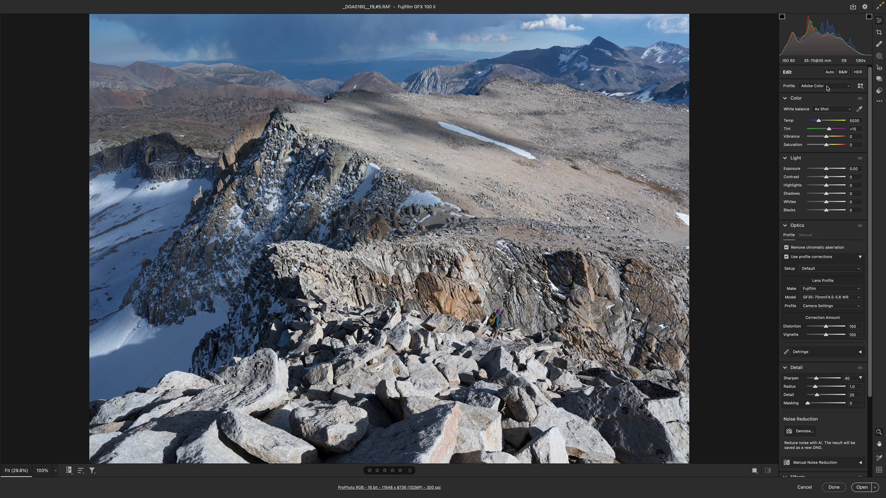
pyautogui.click(827, 88)
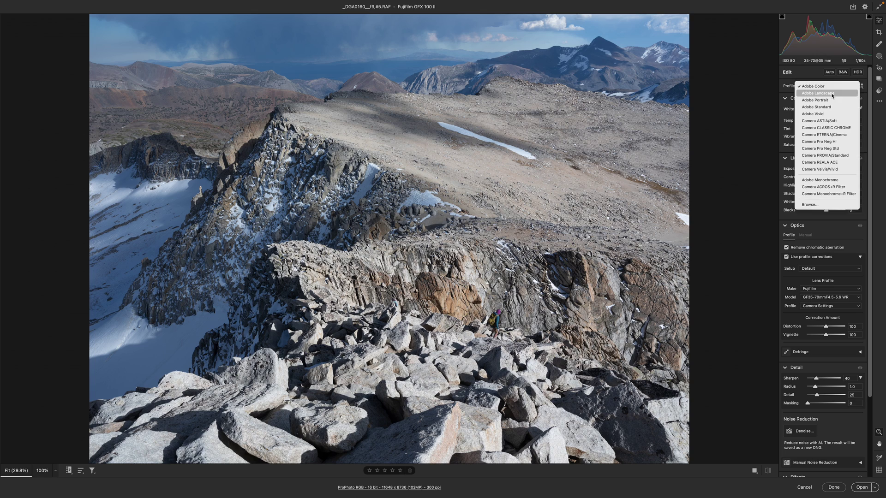
pyautogui.click(828, 94)
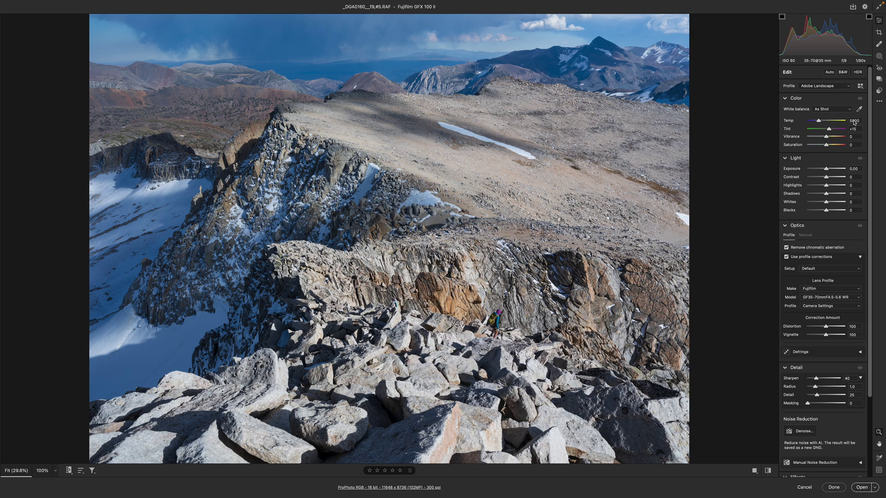
# Step: Reset the photo to how it was opened and compare it before and after
pyautogui.click(881, 101)
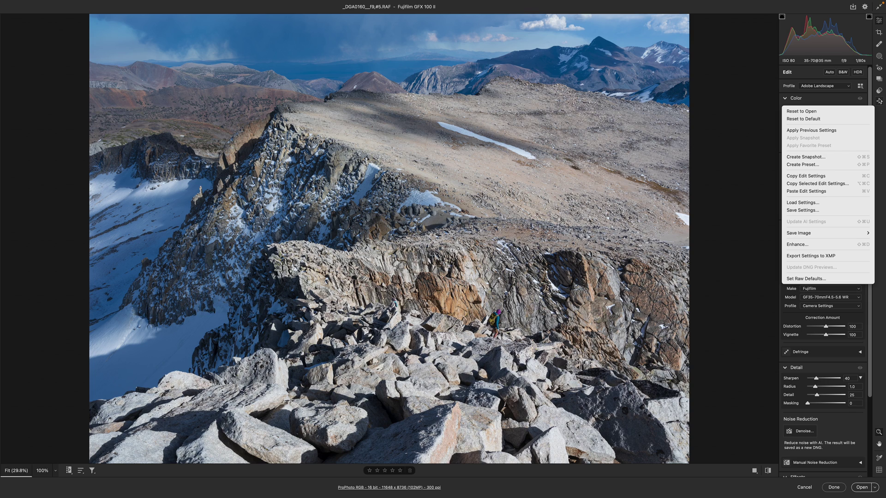
pyautogui.click(851, 111)
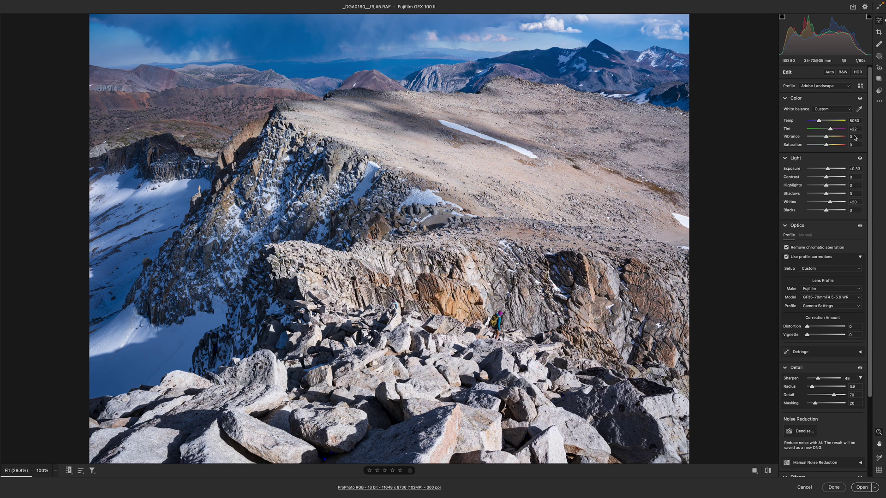
pyautogui.press('\\')
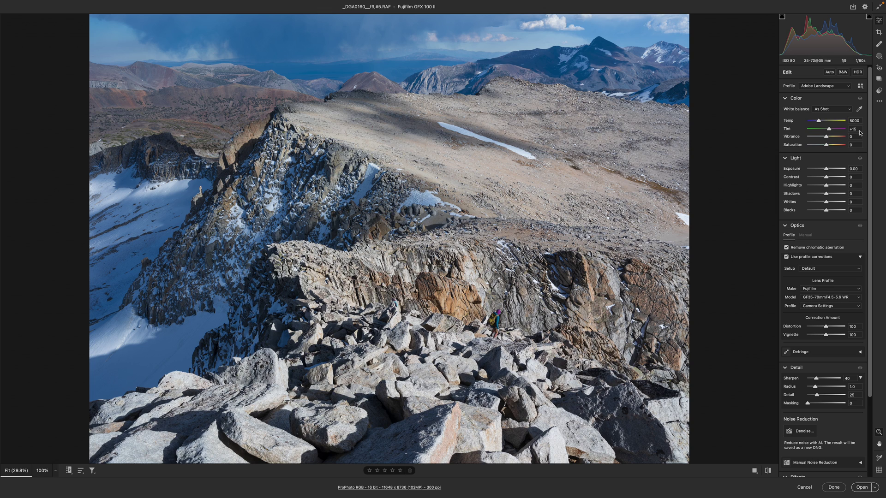
pyautogui.press('\\')
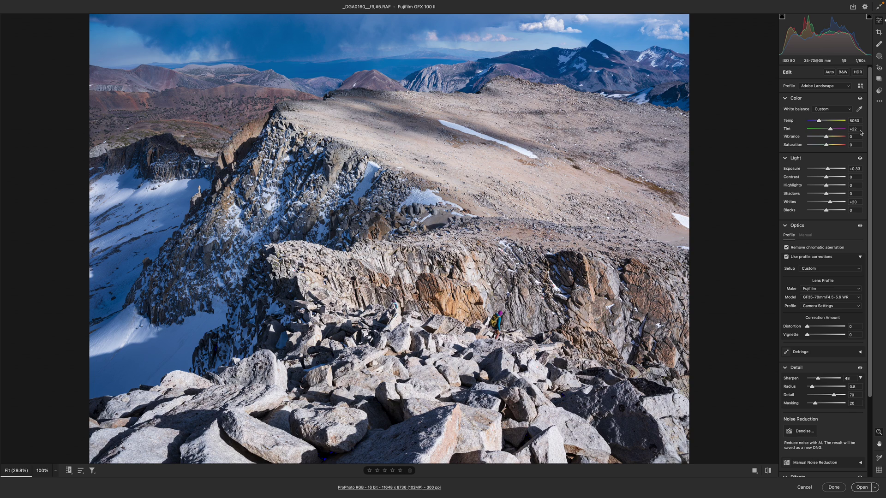
# Step: Try Tint +26, then return it to +22
pyautogui.click(860, 130)
pyautogui.write('26')
pyautogui.press('Tab')
pyautogui.hotkey('shift', 'Tab')
pyautogui.hotkey('shift', 'Tab')
pyautogui.click(856, 170)
pyautogui.write('+0')
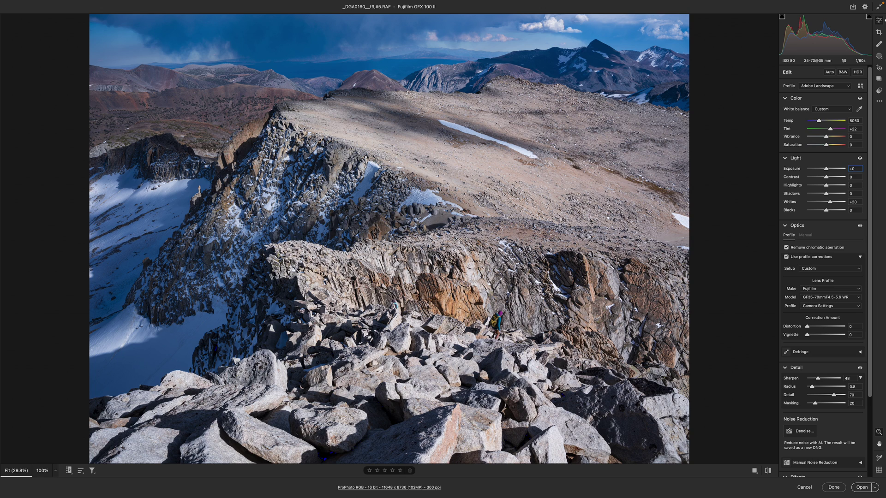
pyautogui.press('super+z')
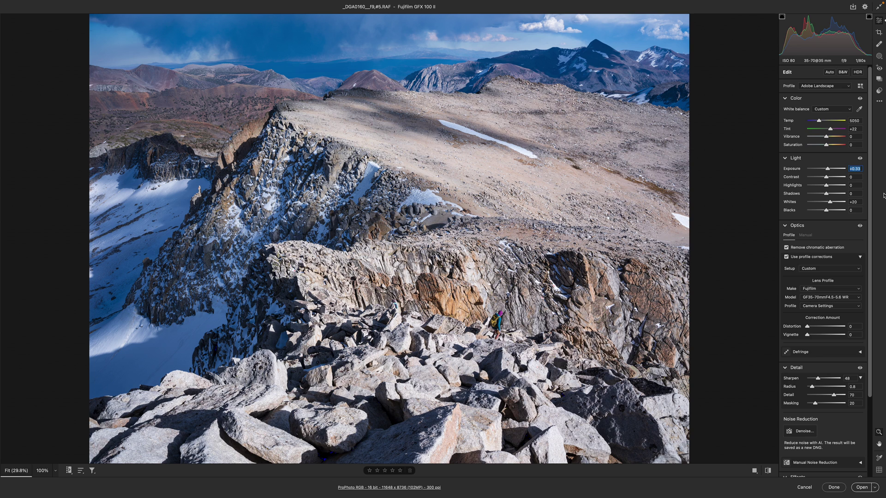
pyautogui.write('1')
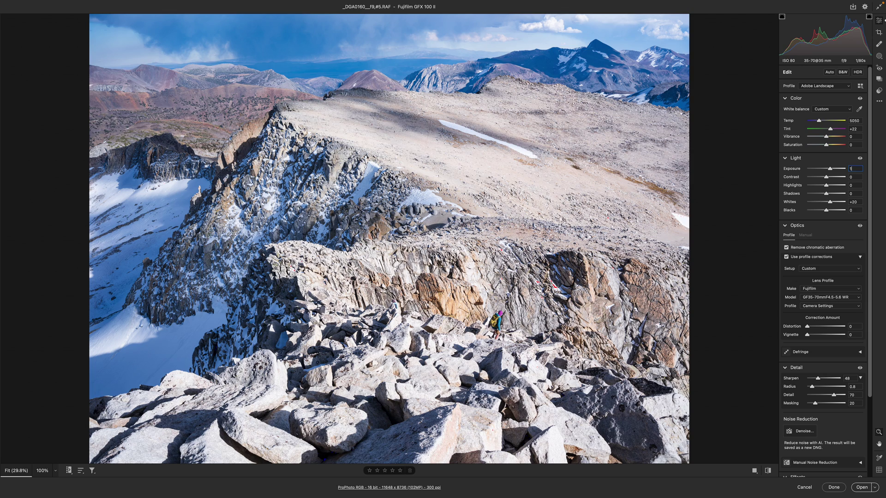
pyautogui.press('super+z')
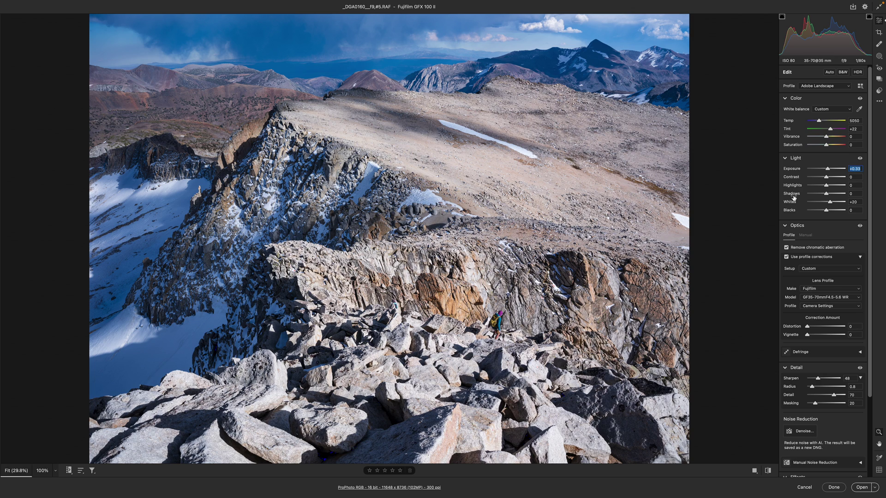
pyautogui.moveTo(793, 198)
pyautogui.click(850, 202)
pyautogui.scroll(-3, 811, 243)
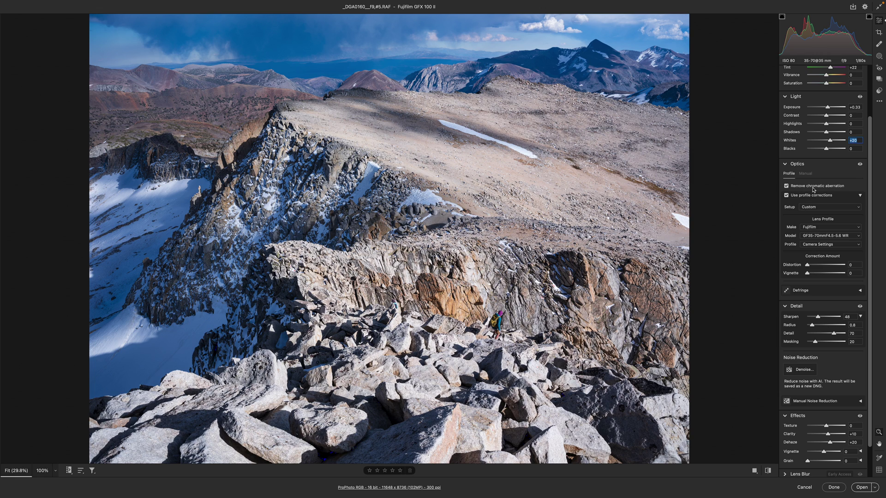
pyautogui.moveTo(814, 189)
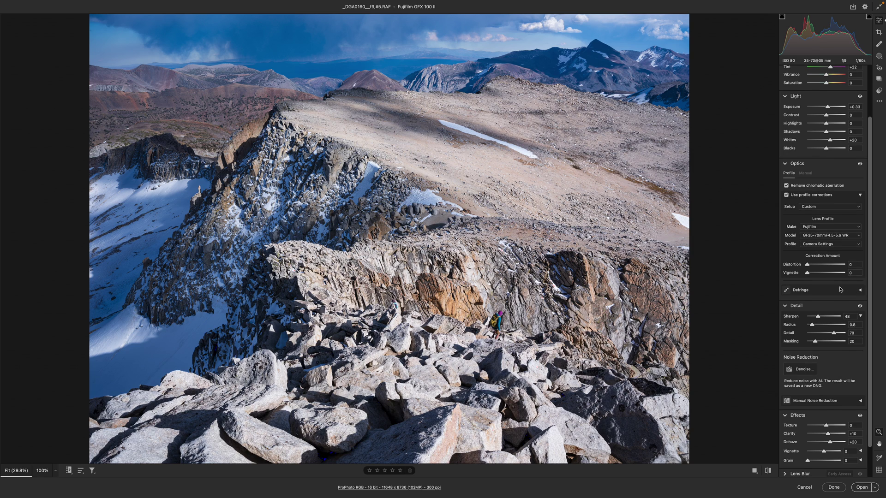
pyautogui.scroll(-2, 839, 290)
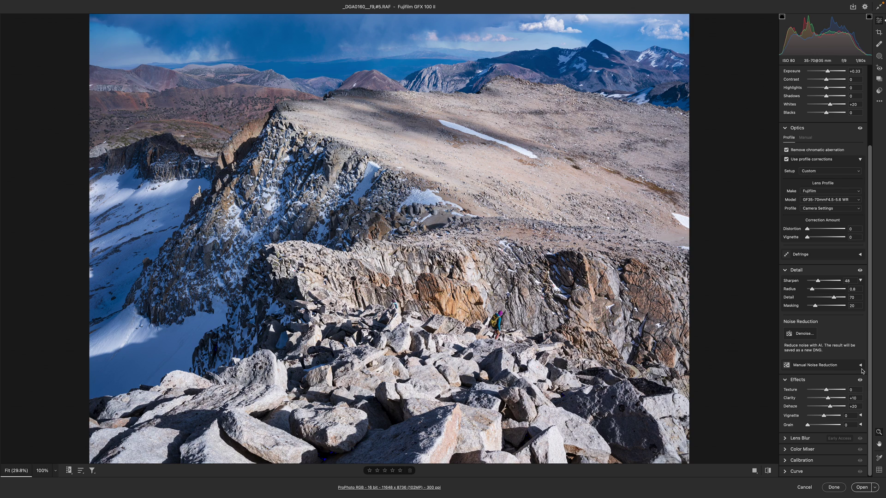
pyautogui.click(860, 366)
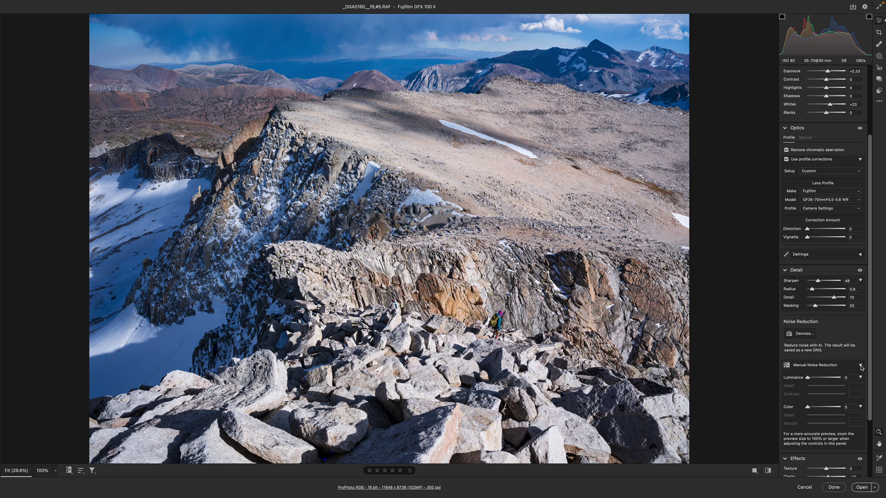
pyautogui.click(861, 366)
pyautogui.rightClick(468, 266)
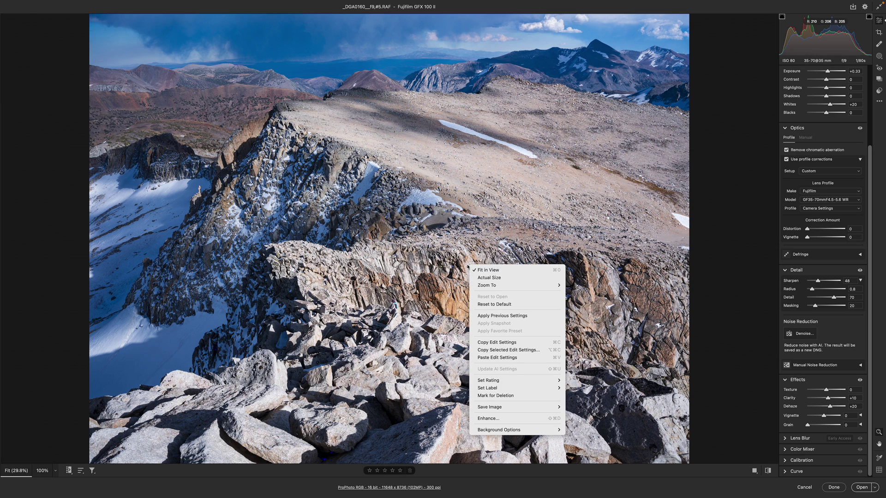
pyautogui.click(501, 419)
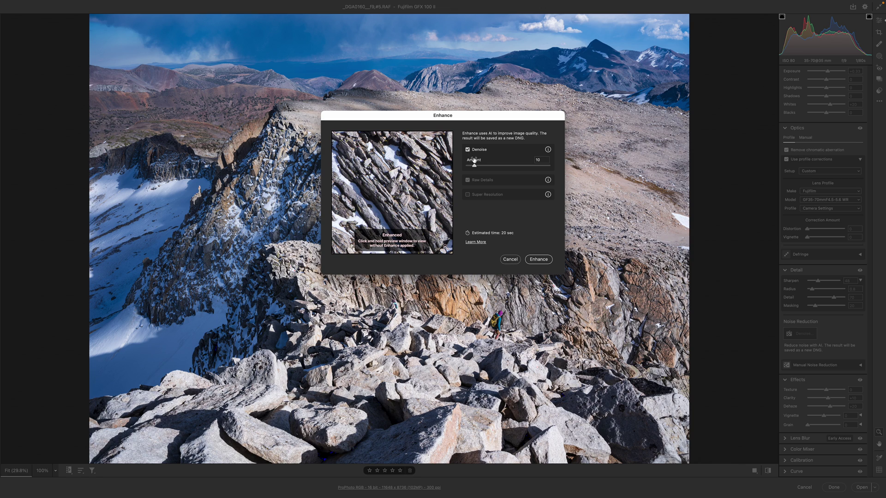
pyautogui.click(480, 151)
pyautogui.click(481, 151)
pyautogui.click(511, 260)
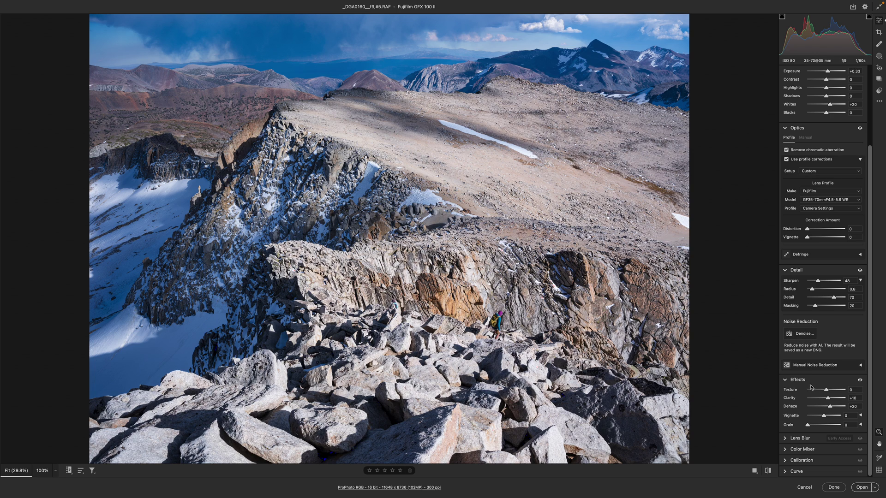
pyautogui.click(854, 399)
pyautogui.click(859, 407)
pyautogui.write('0')
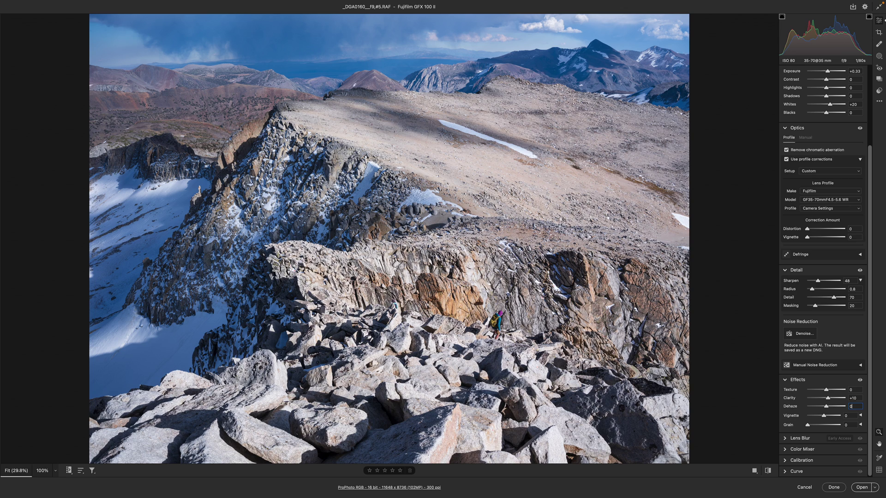
pyautogui.write('20')
pyautogui.press('Return')
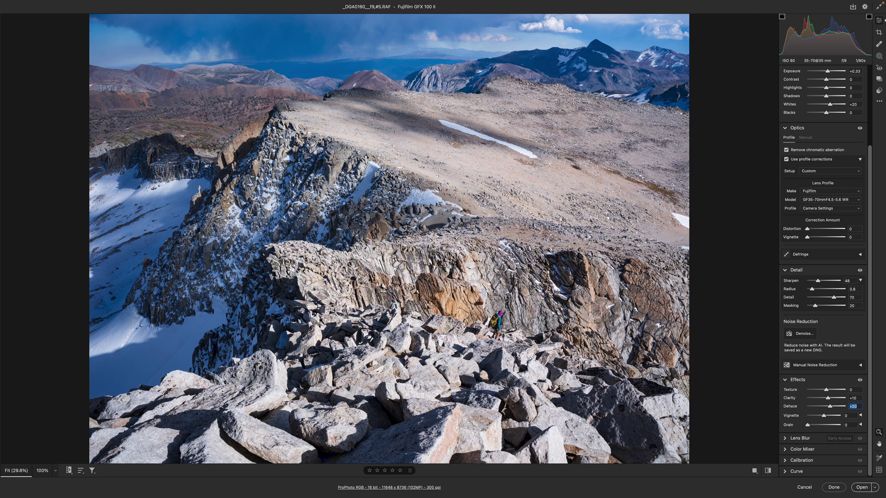
pyautogui.write('50')
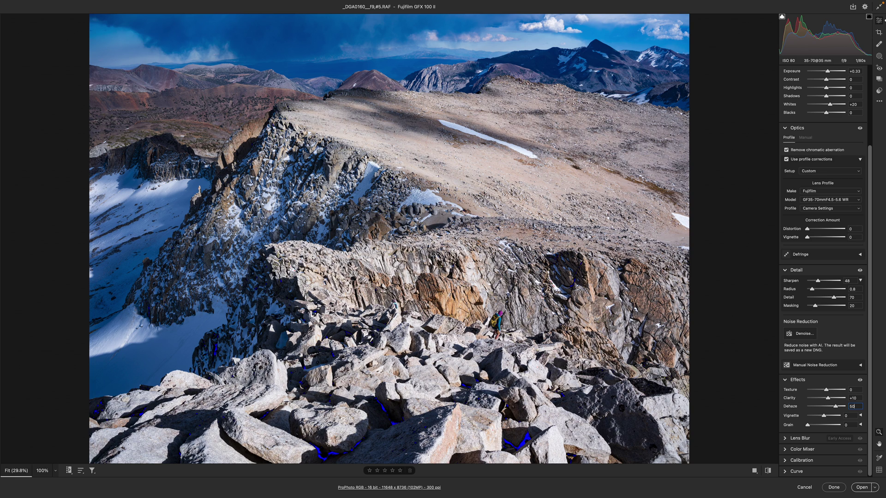
pyautogui.press('super+z')
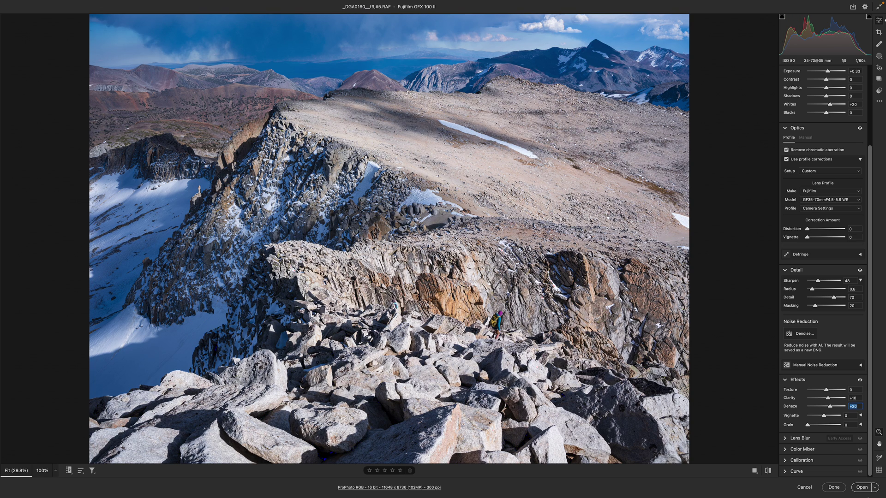
# Step: Darken Blues luminance to -87, reset it to 0, and collapse the Color Mixer
pyautogui.click(787, 439)
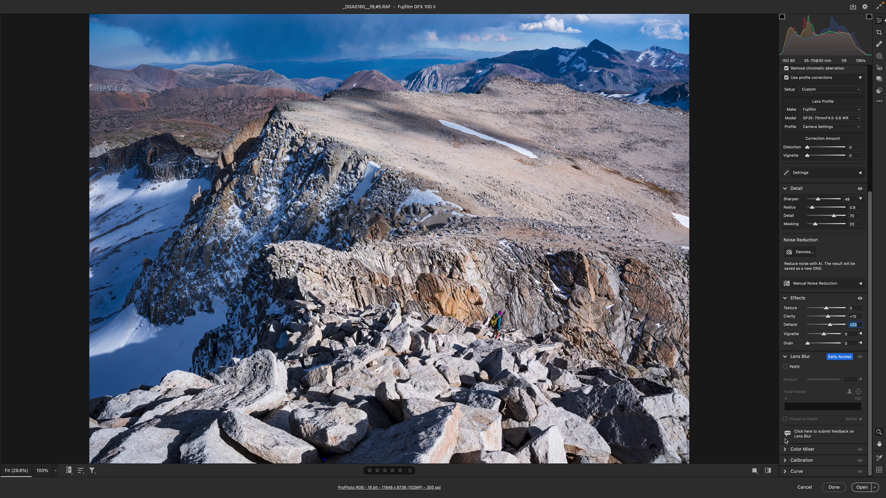
pyautogui.click(786, 357)
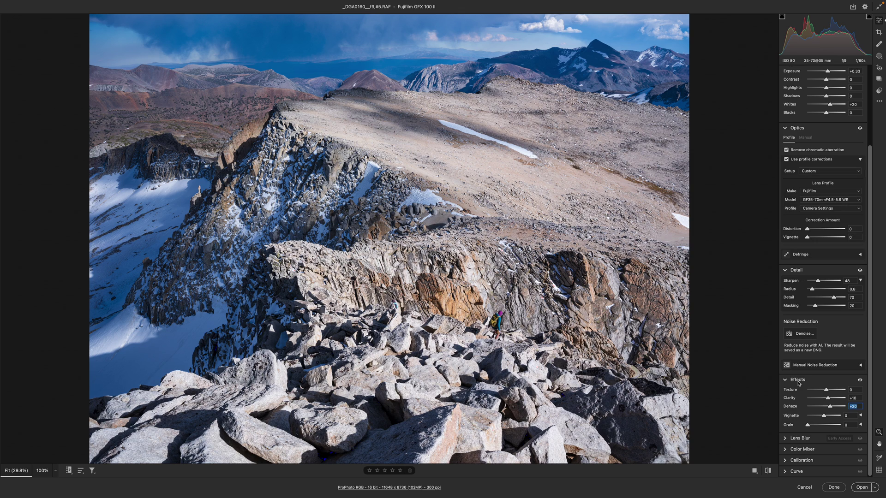
pyautogui.click(786, 450)
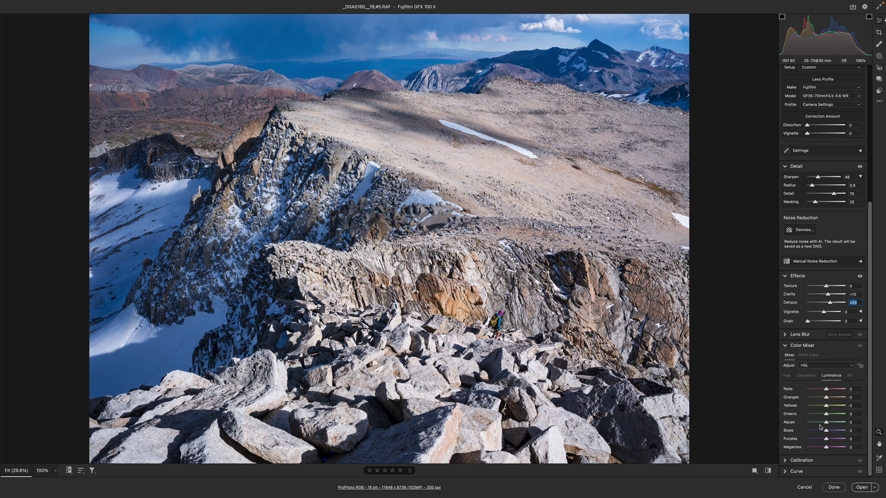
pyautogui.moveTo(827, 434); pyautogui.dragTo(811, 432)
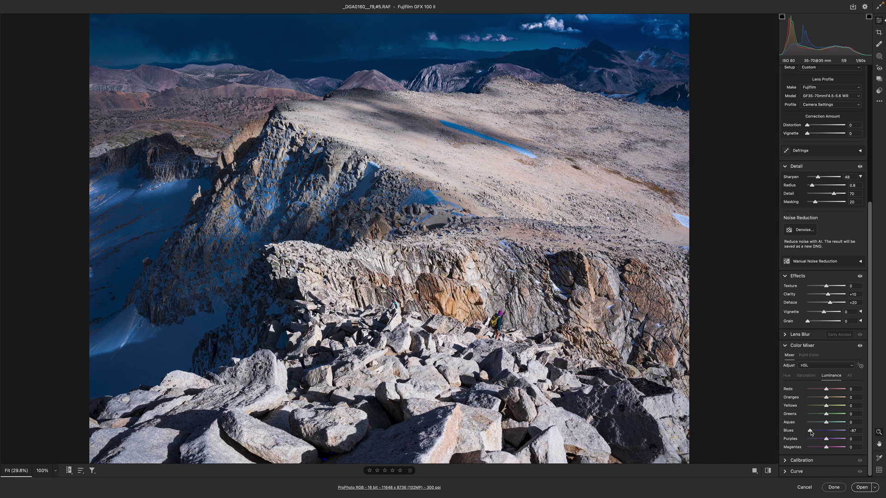
pyautogui.doubleClick(812, 433)
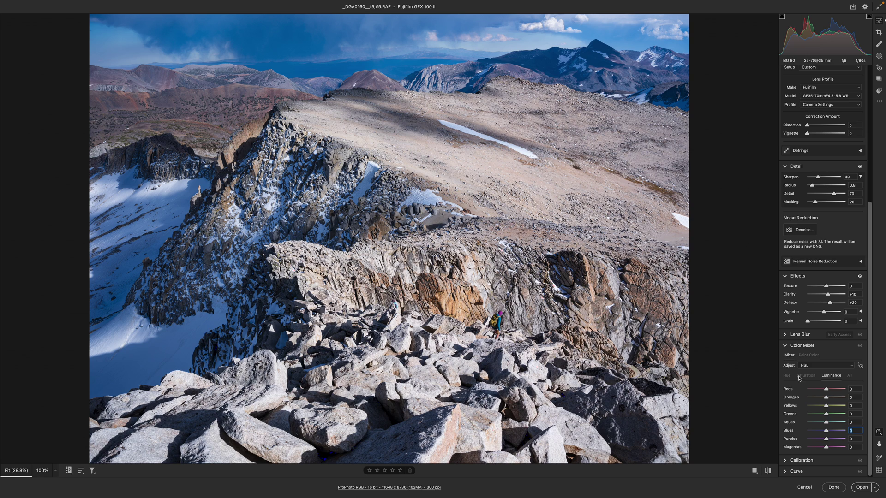
pyautogui.click(785, 347)
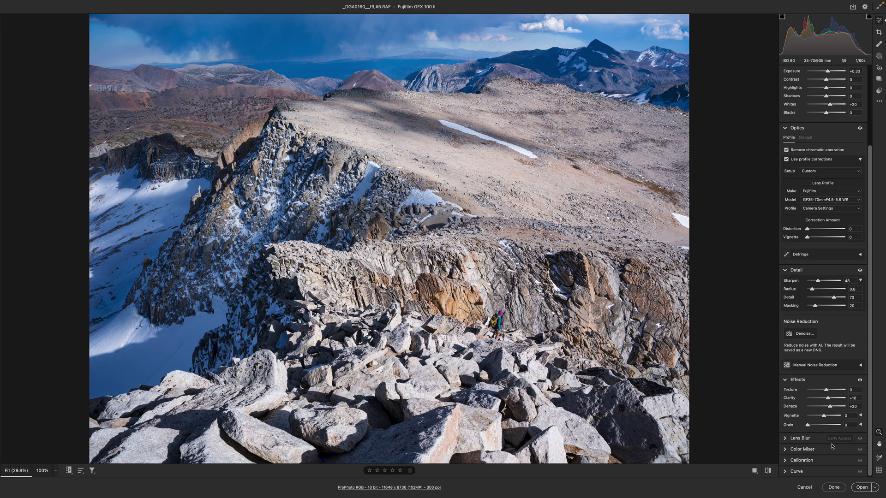
pyautogui.click(795, 460)
pyautogui.click(785, 347)
pyautogui.click(786, 472)
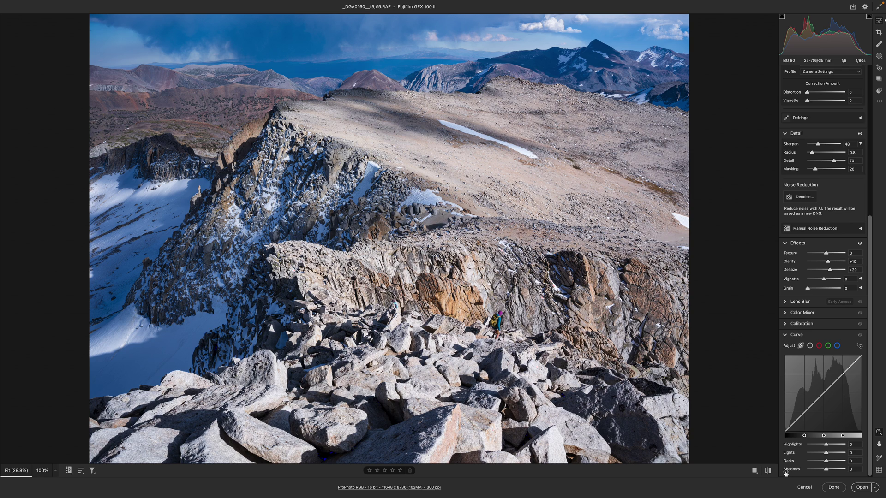
pyautogui.click(786, 336)
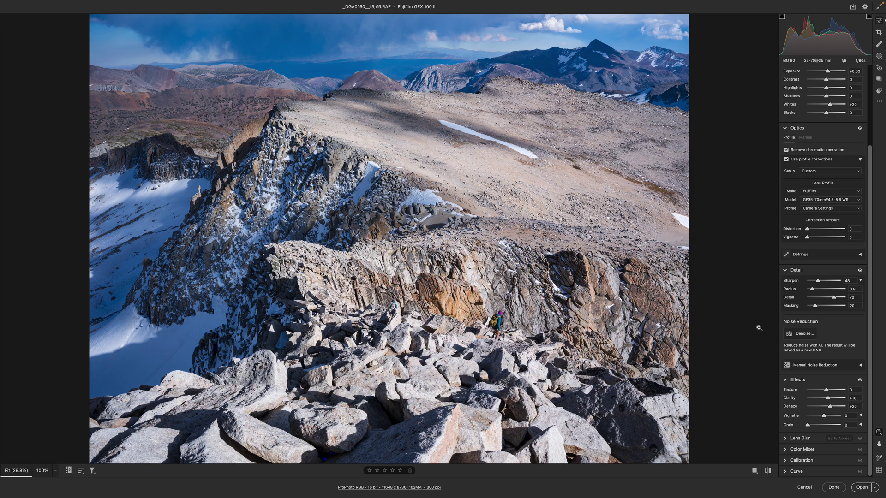
pyautogui.click(856, 237)
pyautogui.write('100')
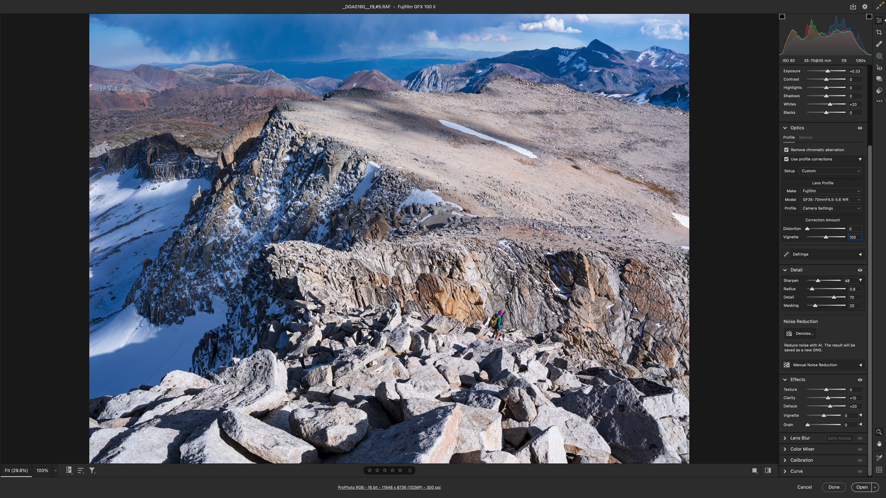
pyautogui.write('0100')
pyautogui.press('Return')
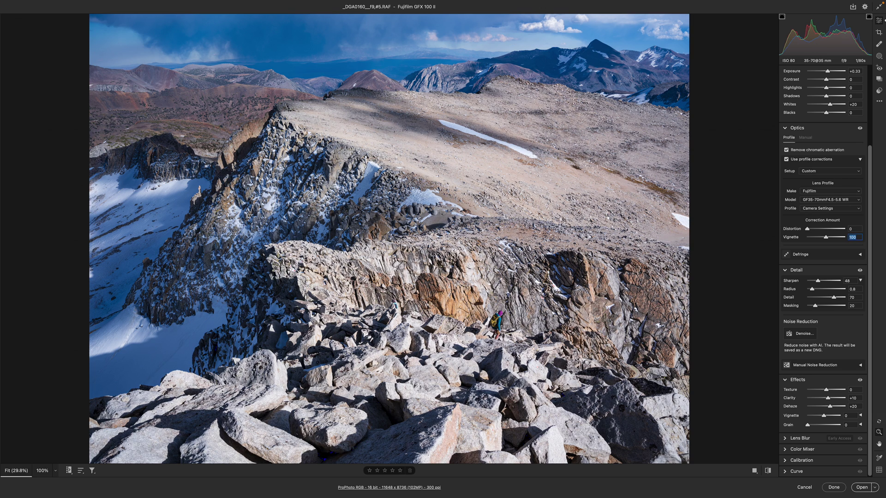
pyautogui.write('0')
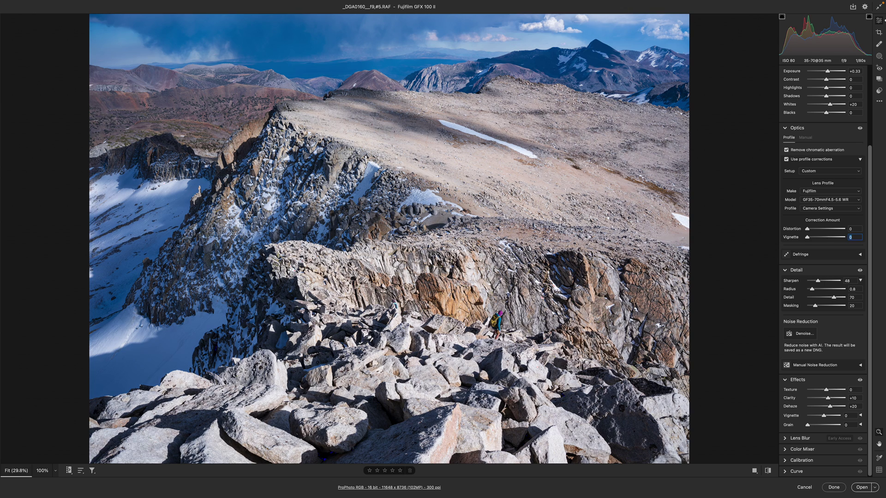
pyautogui.write('100')
pyautogui.press('Return')
pyautogui.write('0100')
pyautogui.press('Return')
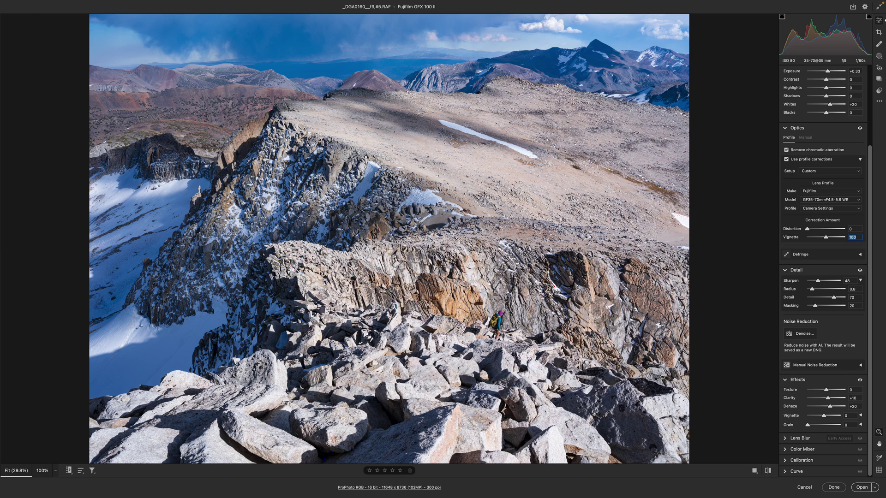
pyautogui.write('0')
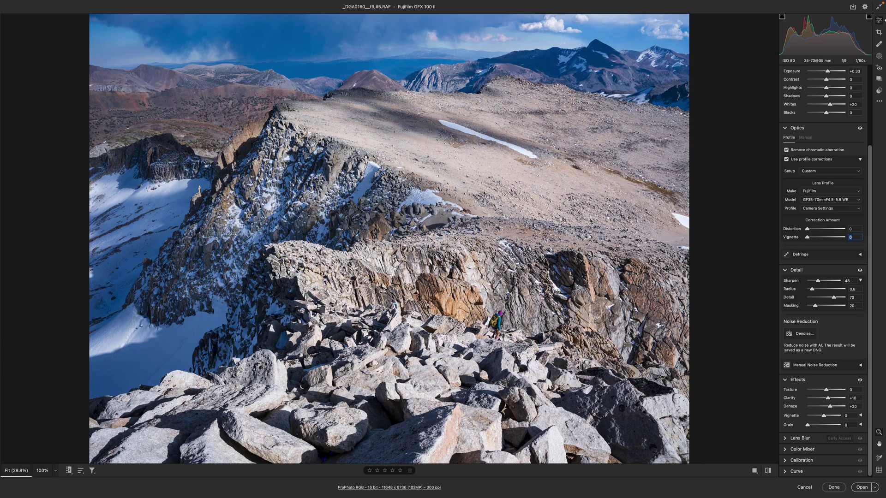
pyautogui.press('super+alt+0')
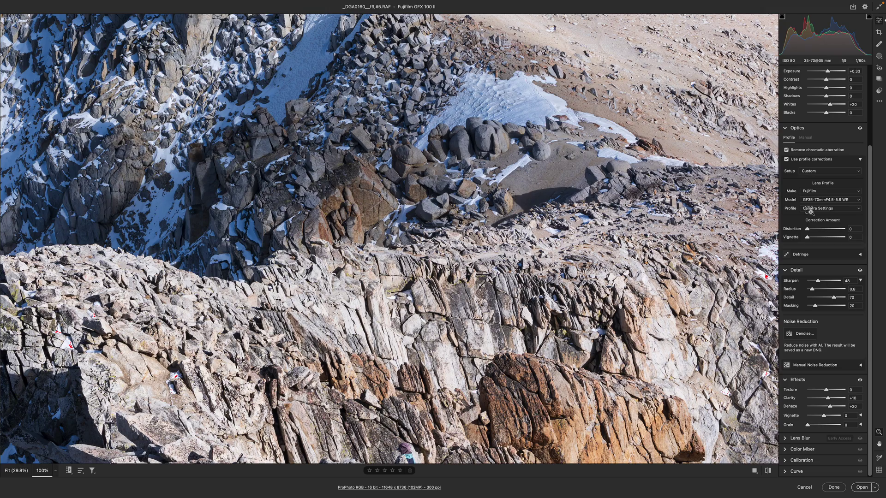
pyautogui.press('super+equal')
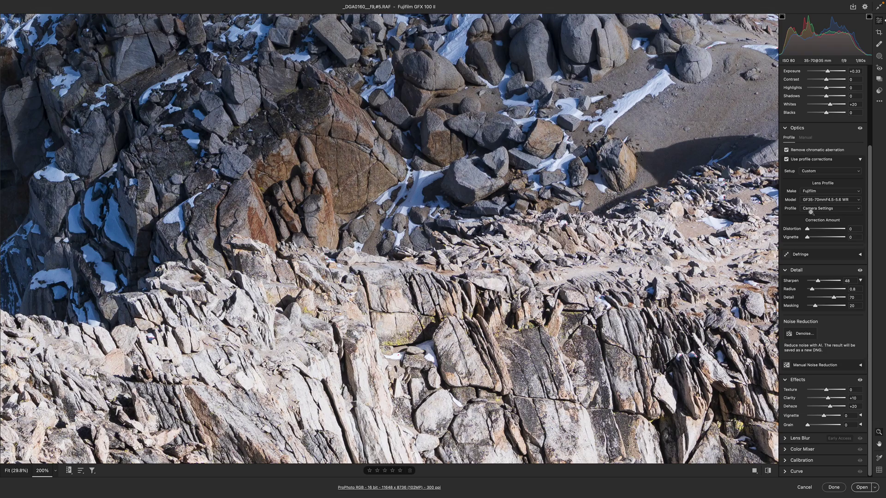
pyautogui.scroll(10, 426, 203)
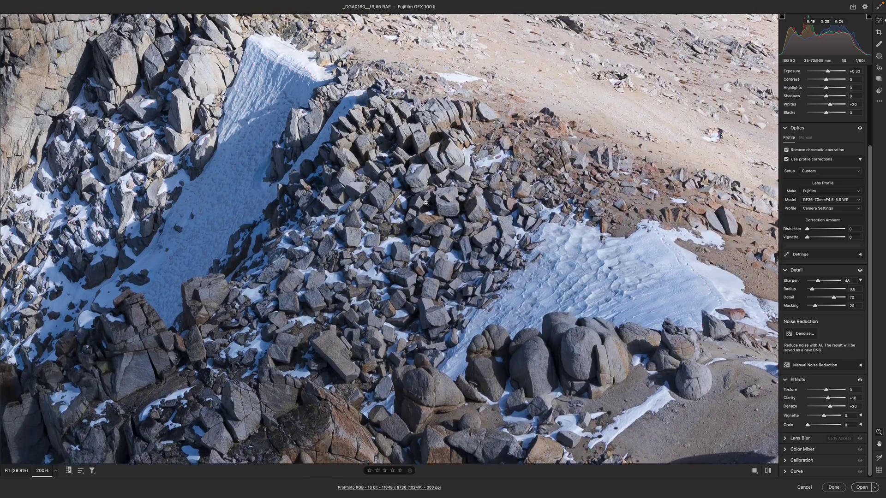
pyautogui.scroll(10, 425, 202)
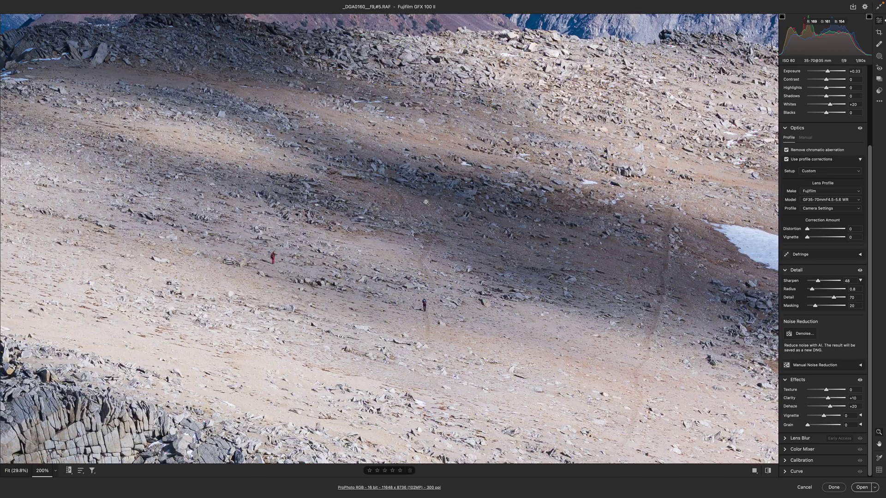
pyautogui.scroll(10, 425, 202)
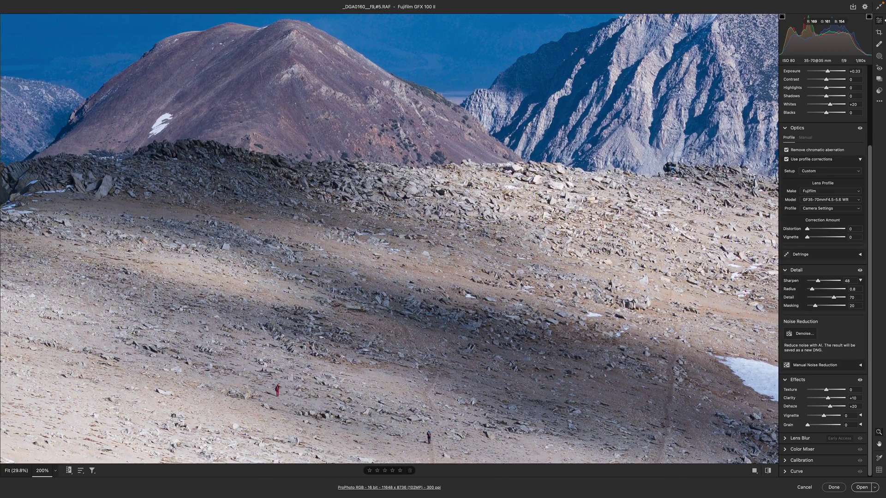
pyautogui.hscroll(10, 426, 203)
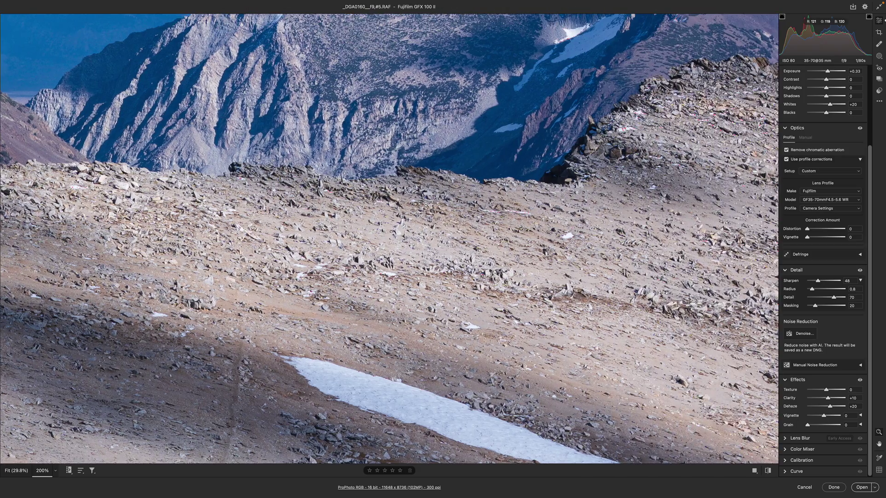
pyautogui.hscroll(10, 425, 204)
pyautogui.hscroll(-5, 425, 204)
pyautogui.scroll(-10, 426, 204)
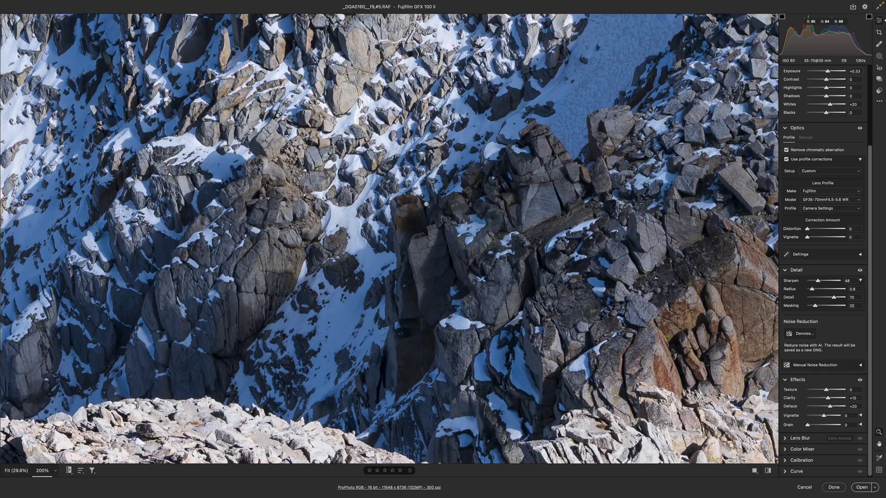
pyautogui.scroll(-15, 425, 204)
pyautogui.scroll(3, 425, 204)
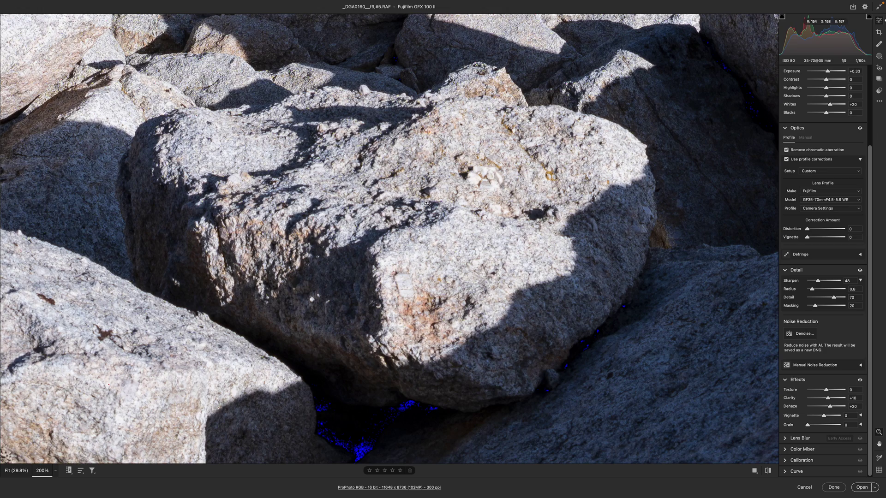
pyautogui.click(425, 203)
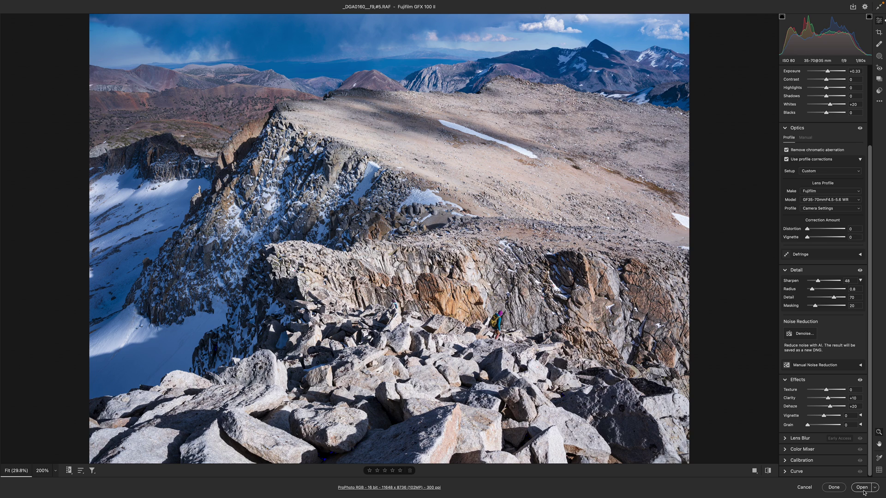
# Step: Finish in Camera Raw to write the _DGA0160__f9,#5.xmp sidecar, then reopen the RAF file
pyautogui.click(835, 491)
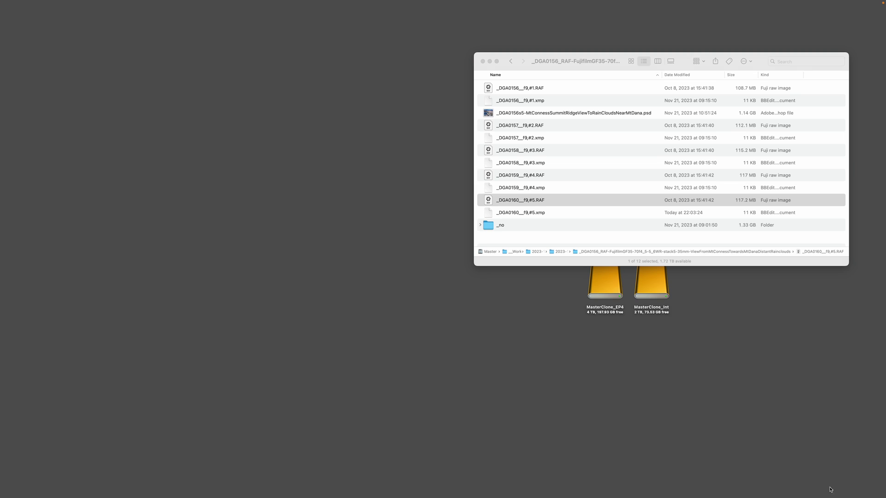
pyautogui.click(515, 218)
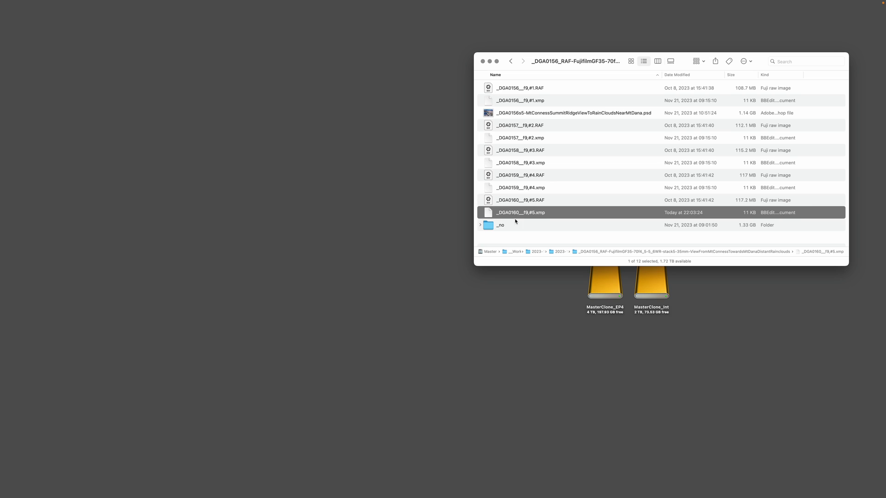
pyautogui.doubleClick(500, 200)
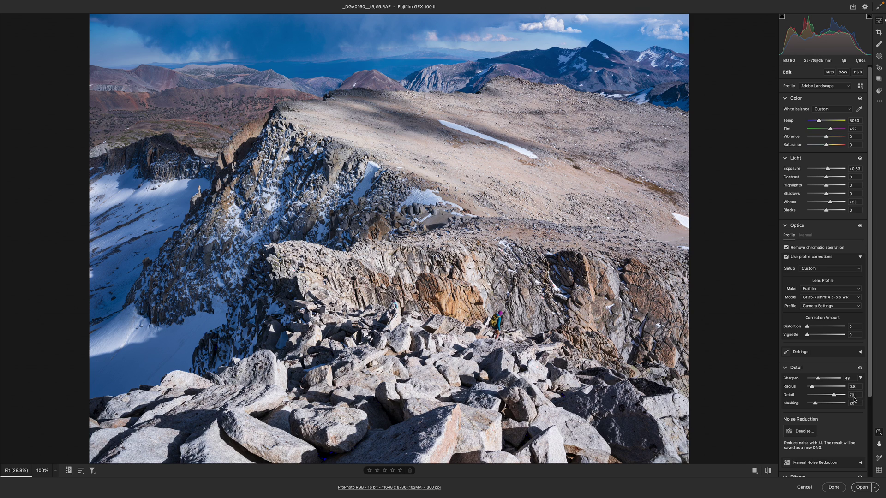
# Step: Set Dehaze to 40 and open it as a copy, leaving the saved +20 unchanged
pyautogui.scroll(-3, 856, 396)
pyautogui.click(853, 407)
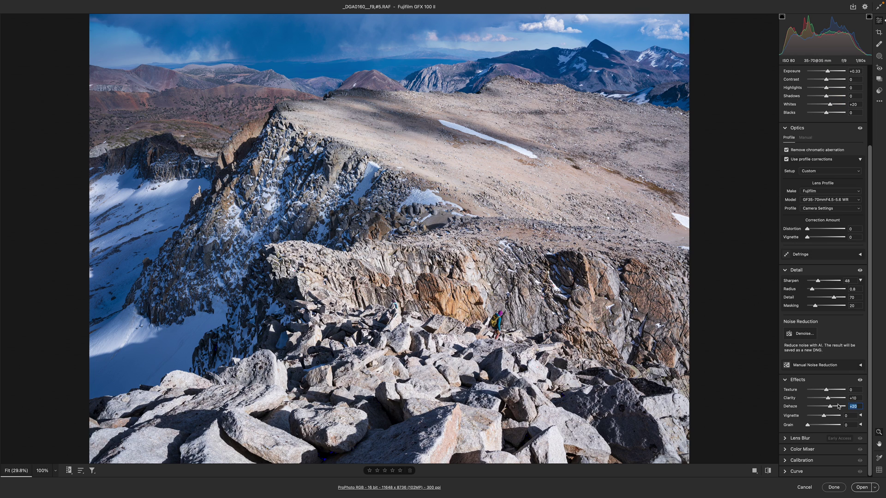
pyautogui.write('40')
pyautogui.press('Tab')
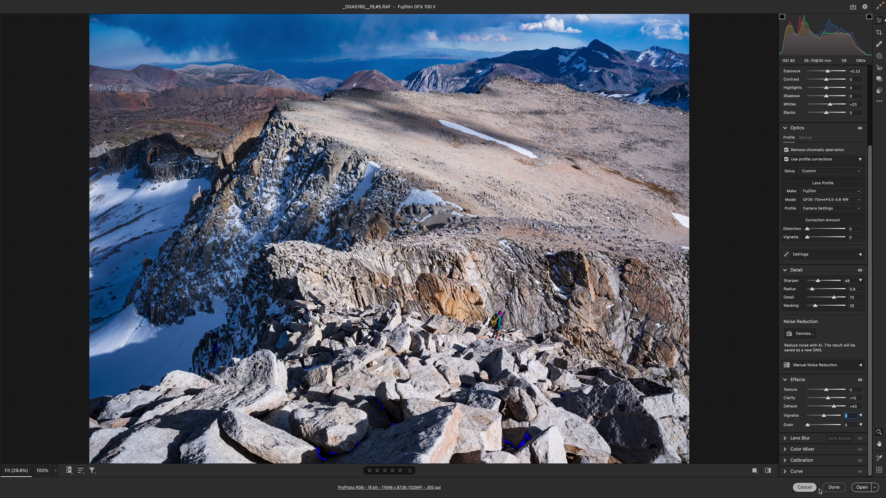
pyautogui.press('alt')
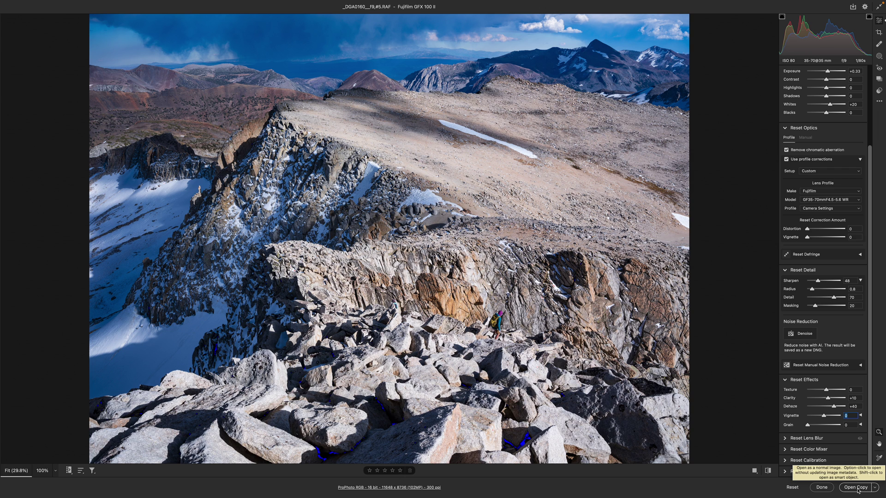
pyautogui.click(857, 488)
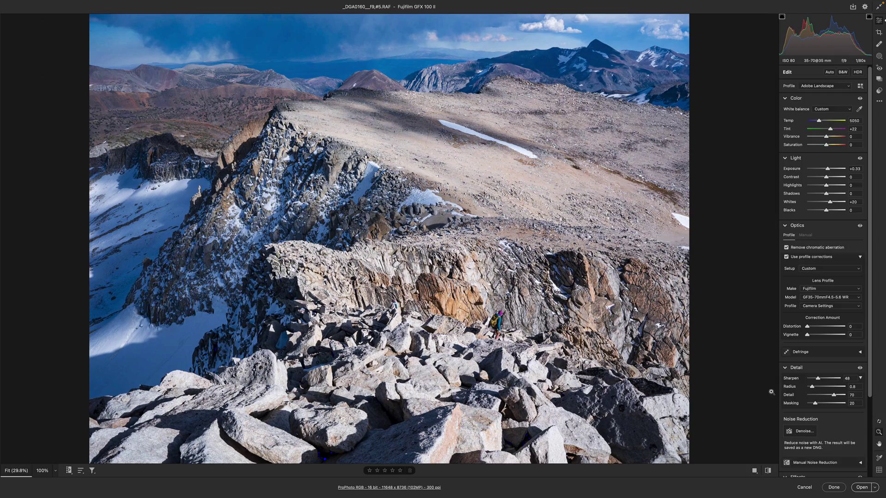
# Step: Open the photo with saved settings in Photoshop and stack it onto the first as Layer 1
pyautogui.click(861, 489)
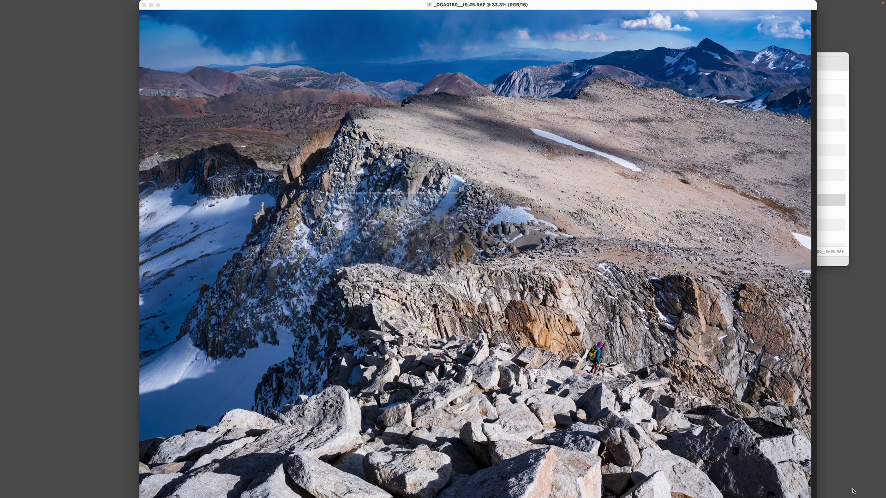
pyautogui.moveTo(199, 6); pyautogui.dragTo(678, 80)
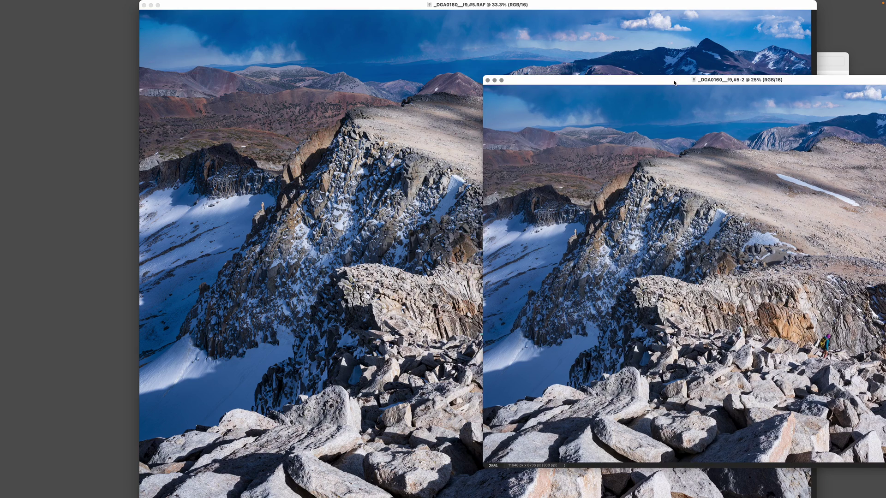
pyautogui.moveTo(519, 166); pyautogui.dragTo(385, 178)
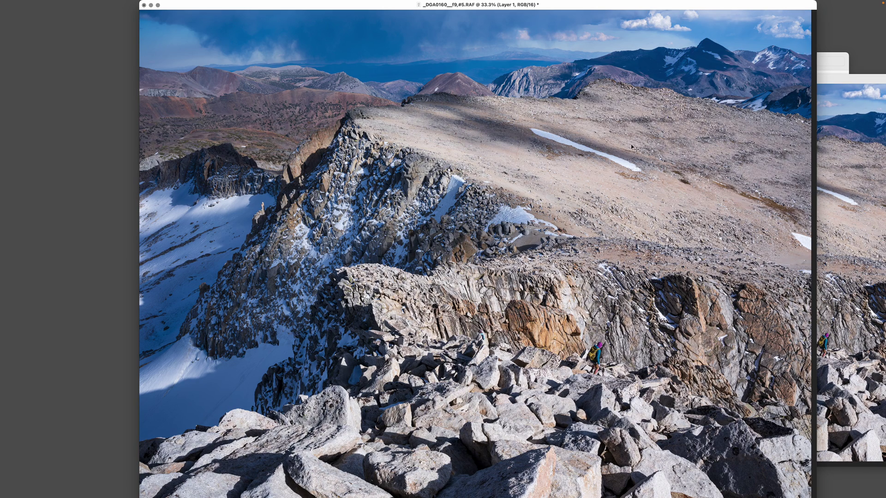
pyautogui.press('Tab')
pyautogui.press('Tab')
pyautogui.press('F7')
# Step: Toggle Layer 1's visibility repeatedly to compare the versions, ending with it visible
pyautogui.click(632, 60)
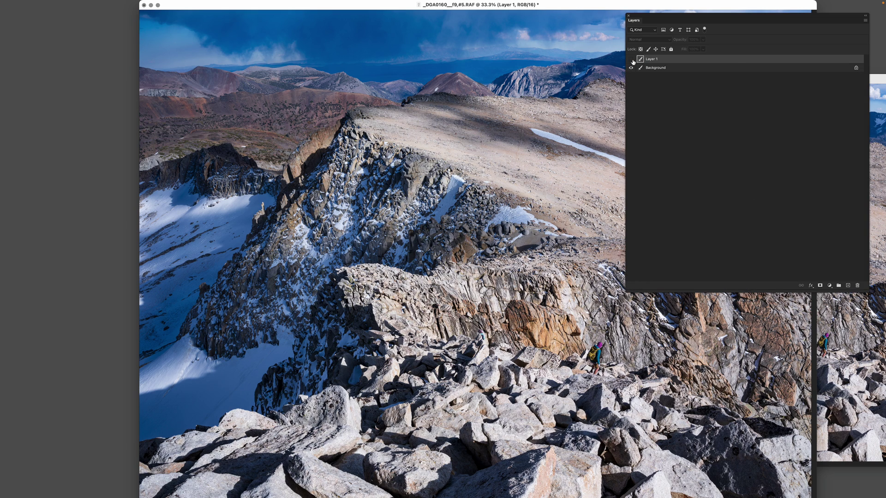
pyautogui.click(632, 60)
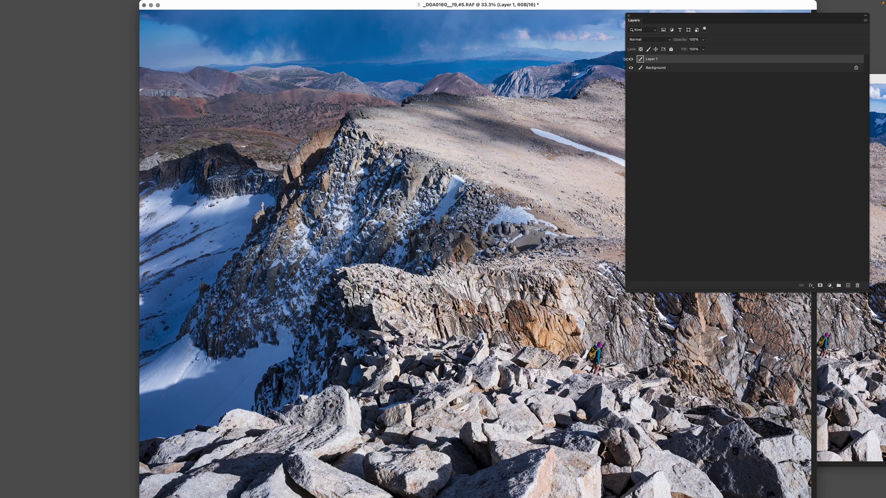
pyautogui.moveTo(627, 62); pyautogui.dragTo(786, 80)
pyautogui.click(783, 59)
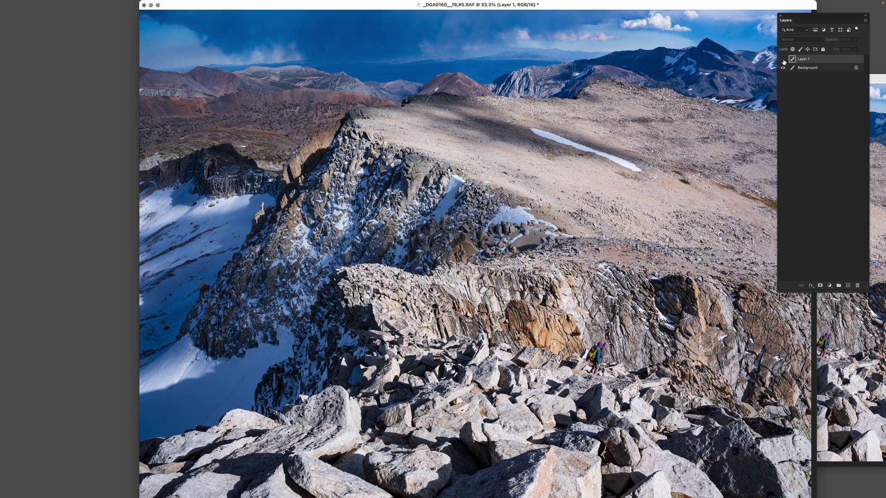
pyautogui.click(783, 59)
pyautogui.click(783, 59)
pyautogui.click(783, 59)
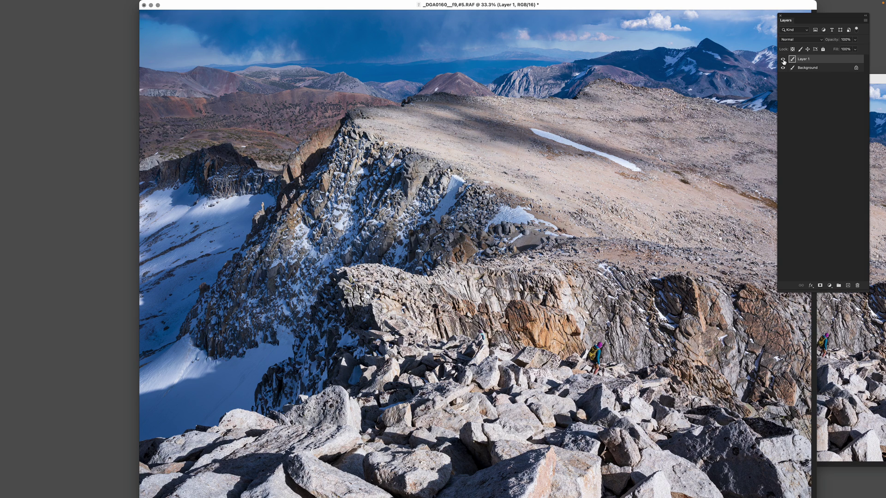
pyautogui.click(783, 59)
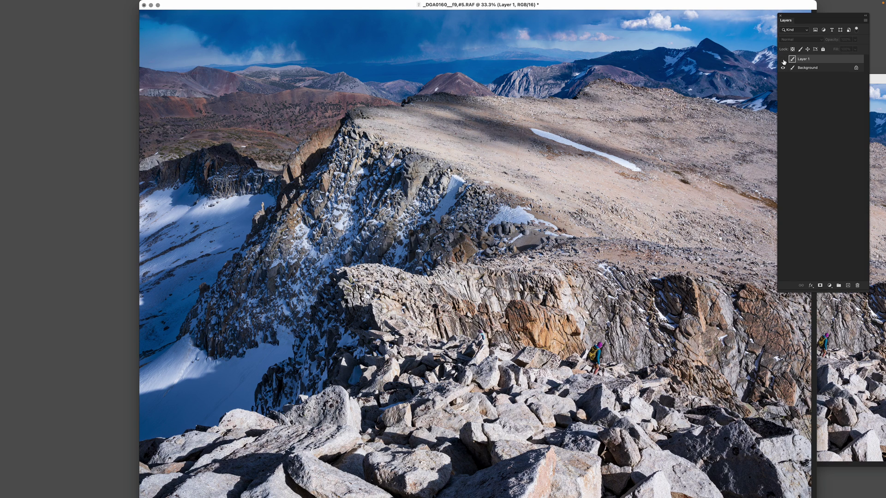
pyautogui.click(783, 60)
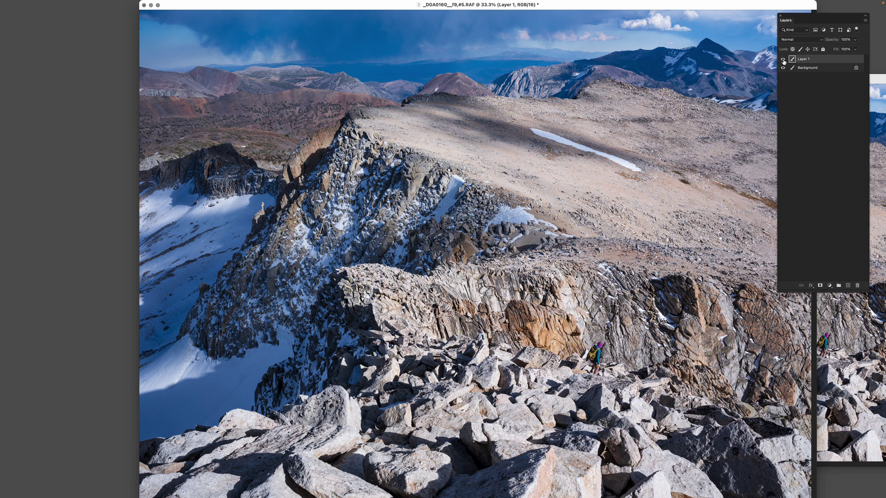
pyautogui.click(783, 59)
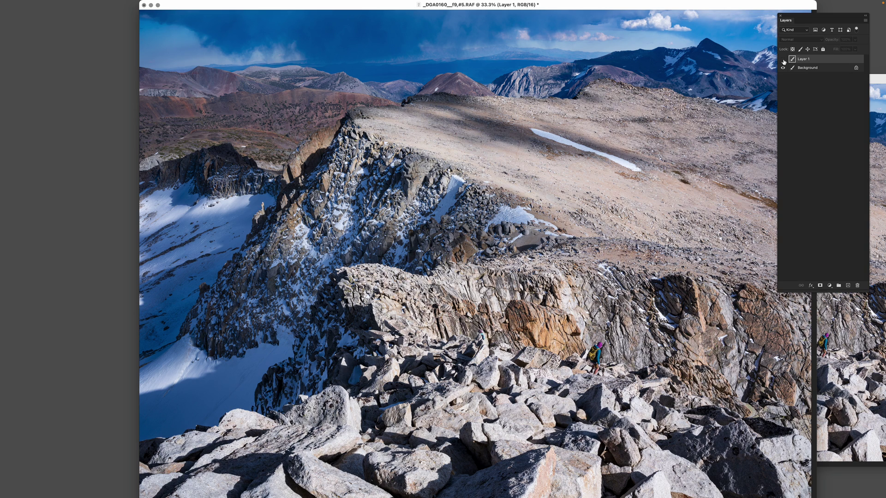
pyautogui.click(784, 60)
pyautogui.click(783, 60)
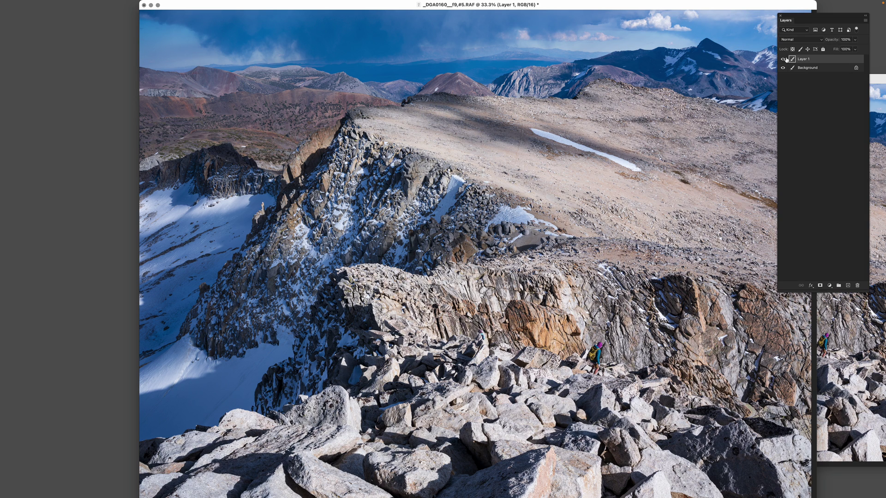
# Step: Close both _DGA0160 documents in Photoshop, discarding changes each time
pyautogui.press('super+w')
pyautogui.click(464, 178)
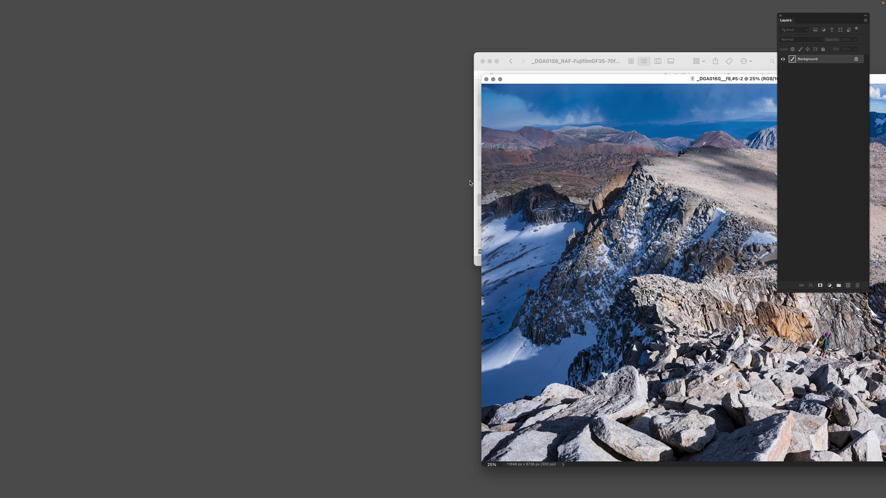
pyautogui.press('super+w')
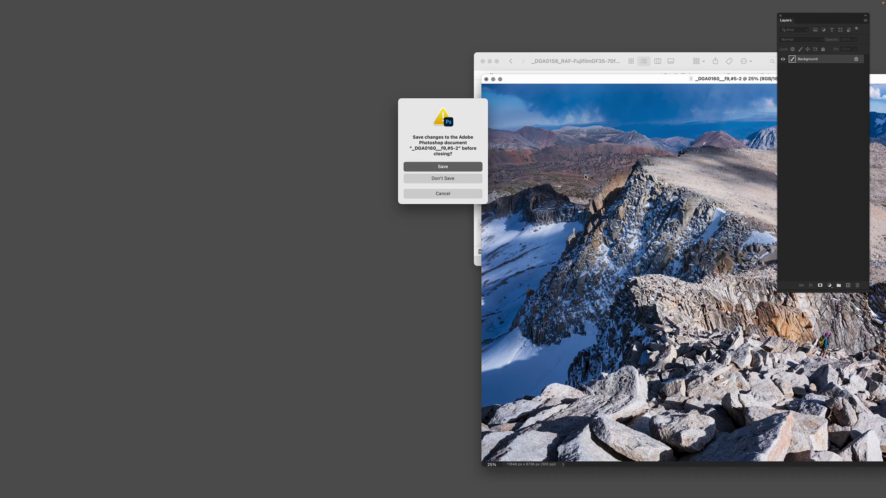
pyautogui.click(459, 181)
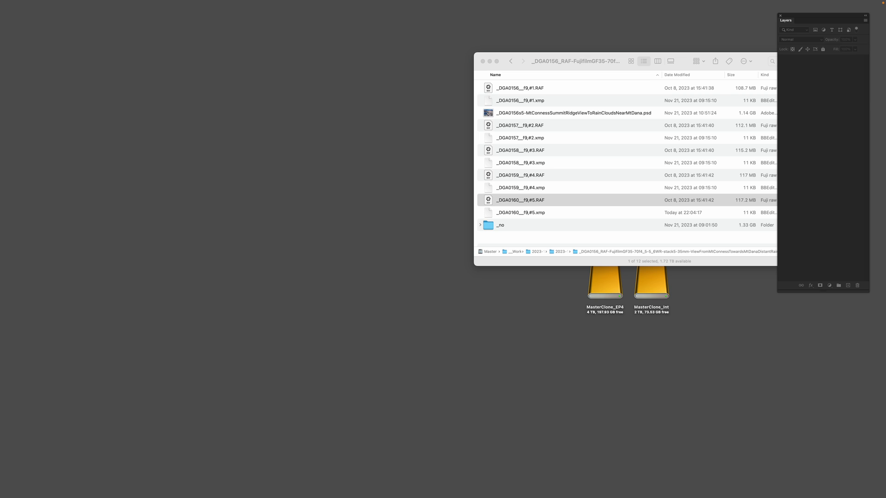
# Step: Open the RAF, preview Camera PROVIA/Standard and Camera Velvia/Vivid, then revert to Adobe Landscape
pyautogui.doubleClick(702, 194)
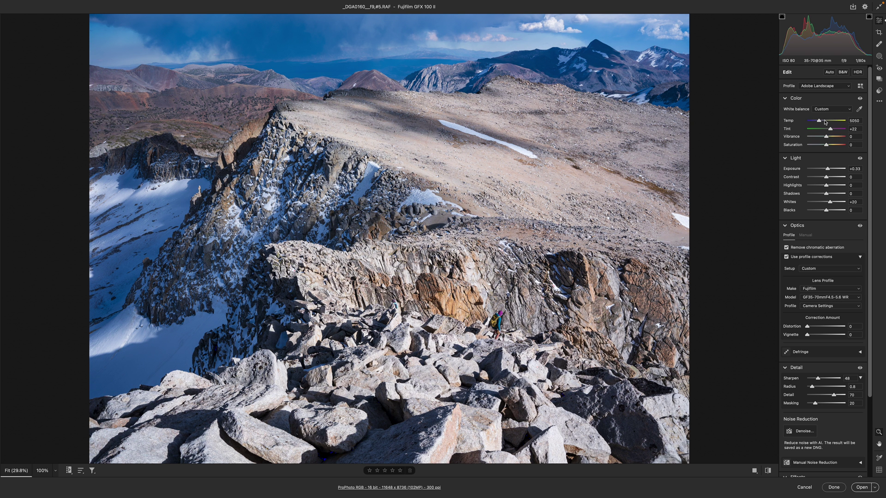
pyautogui.click(835, 86)
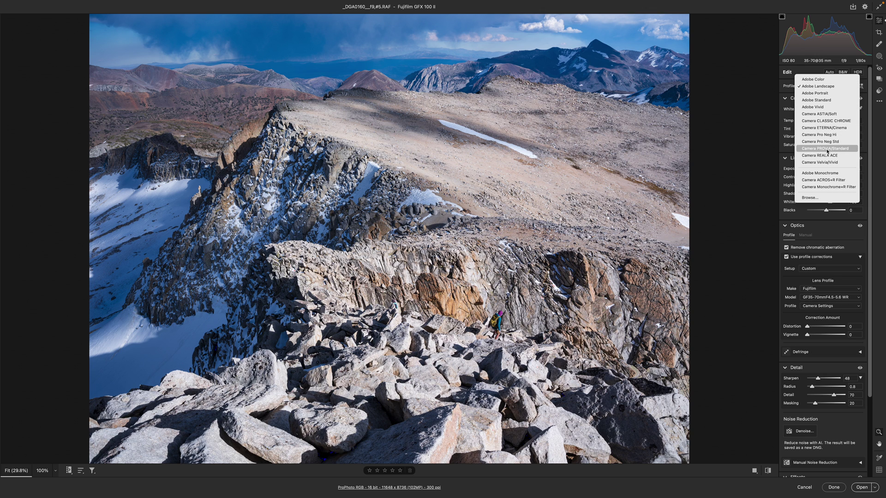
pyautogui.click(826, 148)
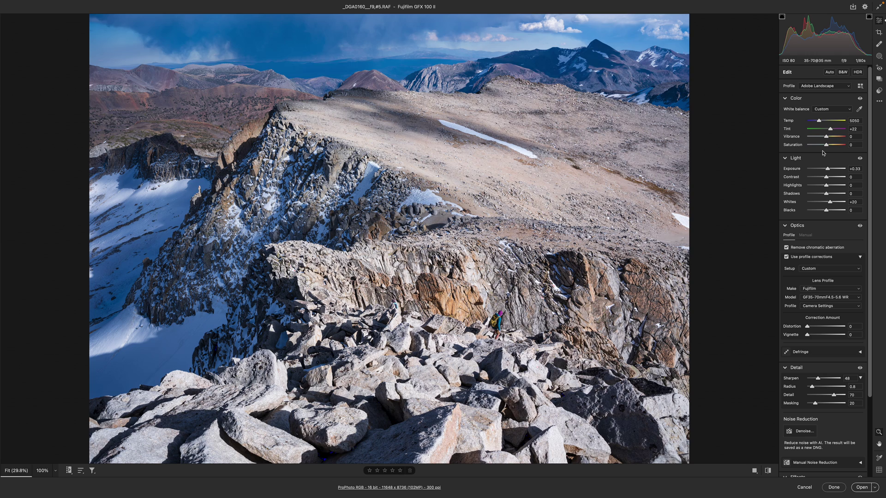
pyautogui.click(835, 86)
pyautogui.click(826, 162)
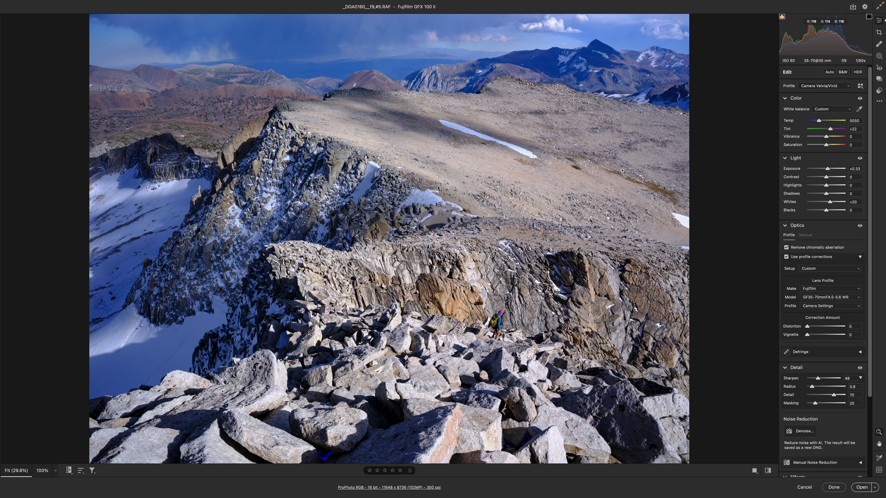
pyautogui.hotkey('ctrl', 'z')
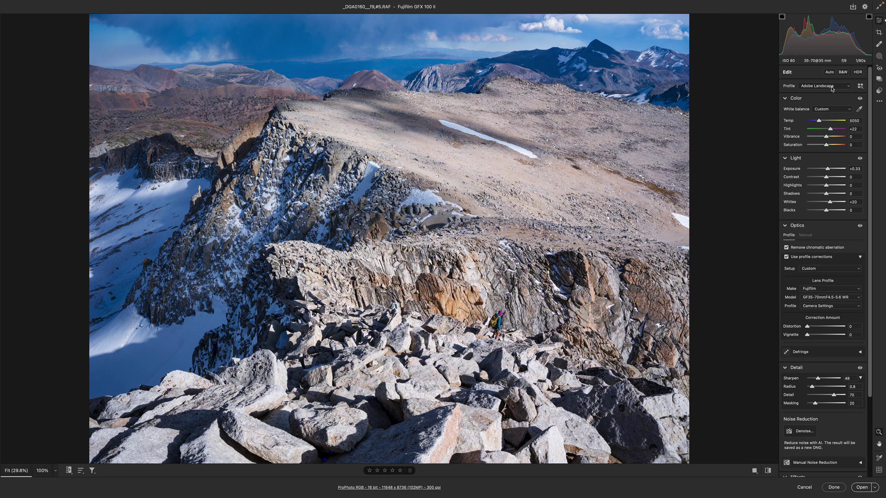
pyautogui.click(824, 86)
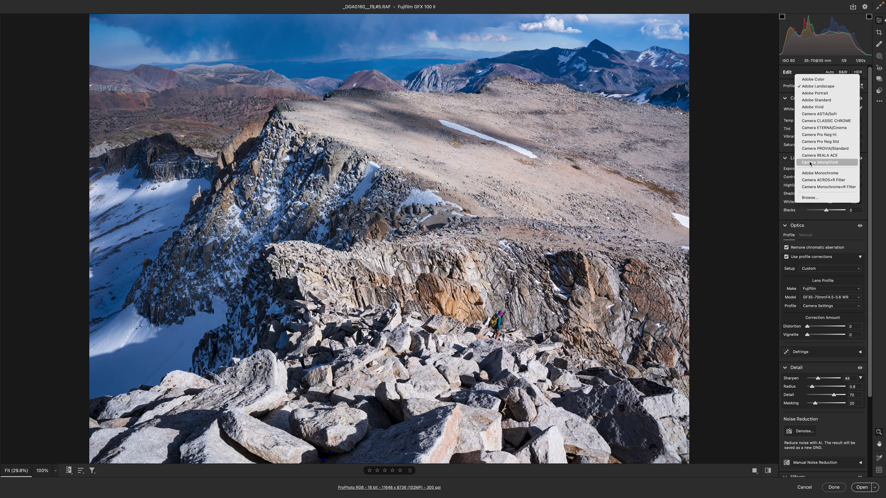
# Step: In the profile browser, look through the Camera Matching, B&W, Artistic and Adobe Raw groups
pyautogui.click(785, 79)
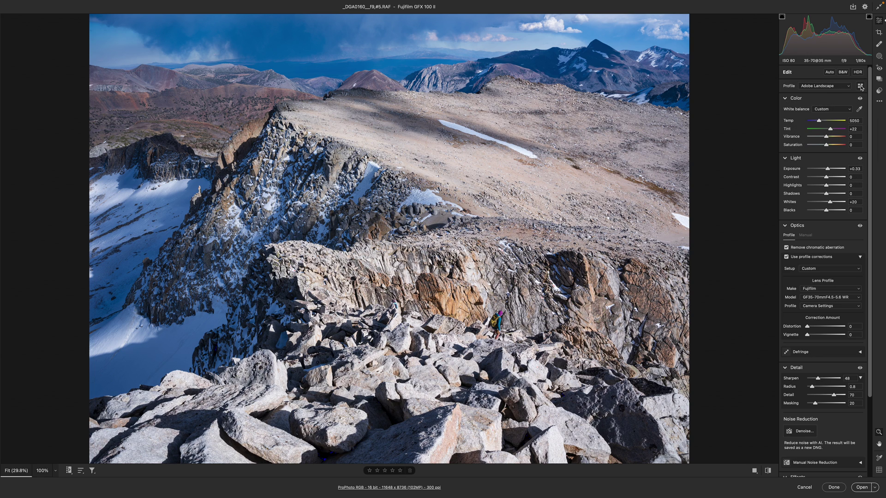
pyautogui.click(860, 86)
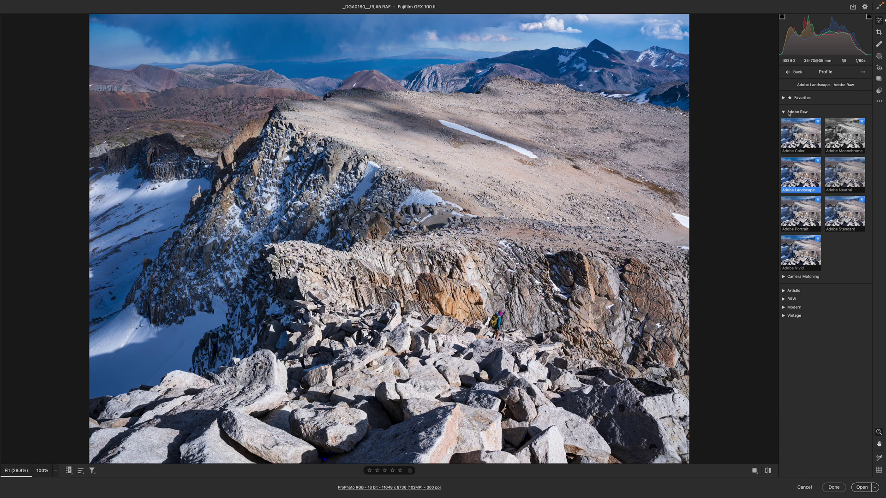
pyautogui.click(784, 278)
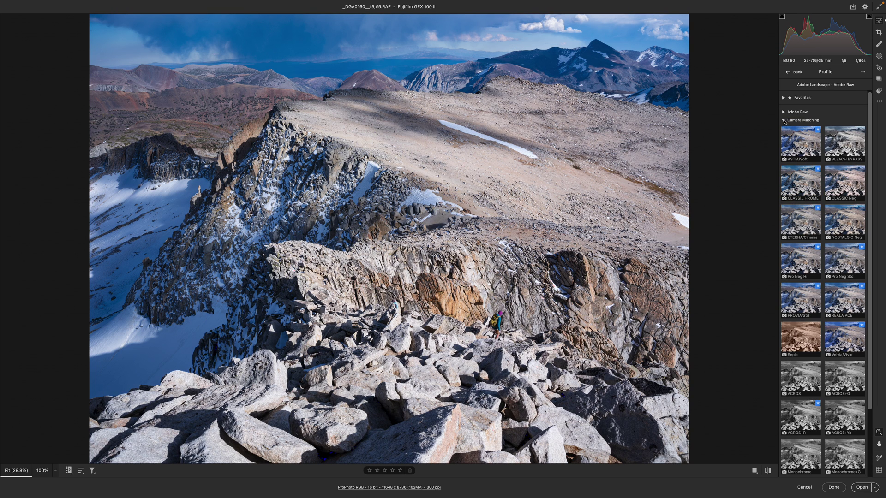
pyautogui.click(784, 120)
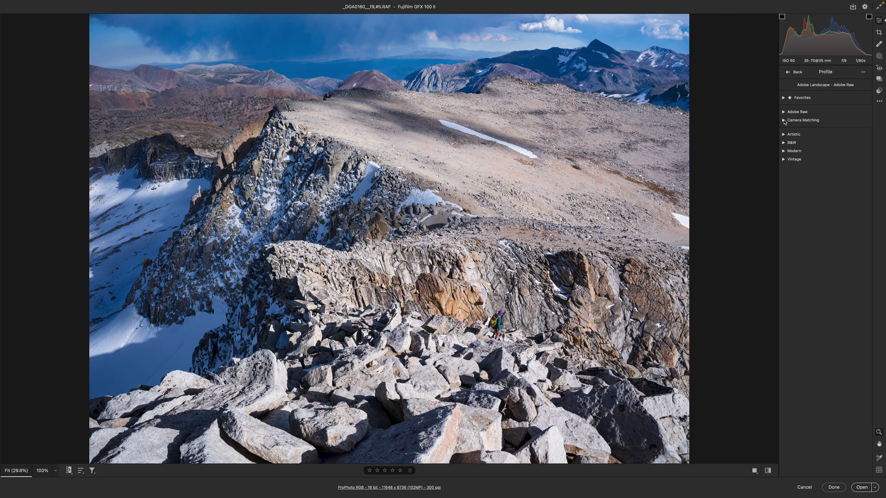
pyautogui.click(784, 143)
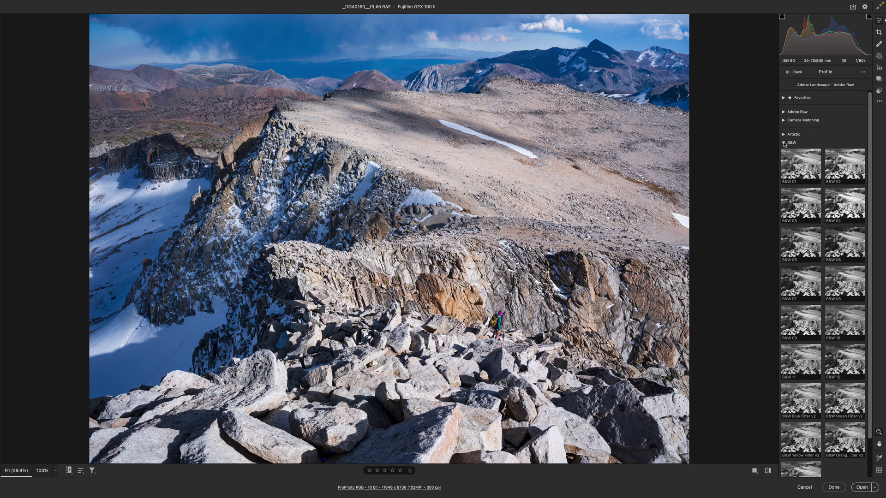
pyautogui.click(784, 144)
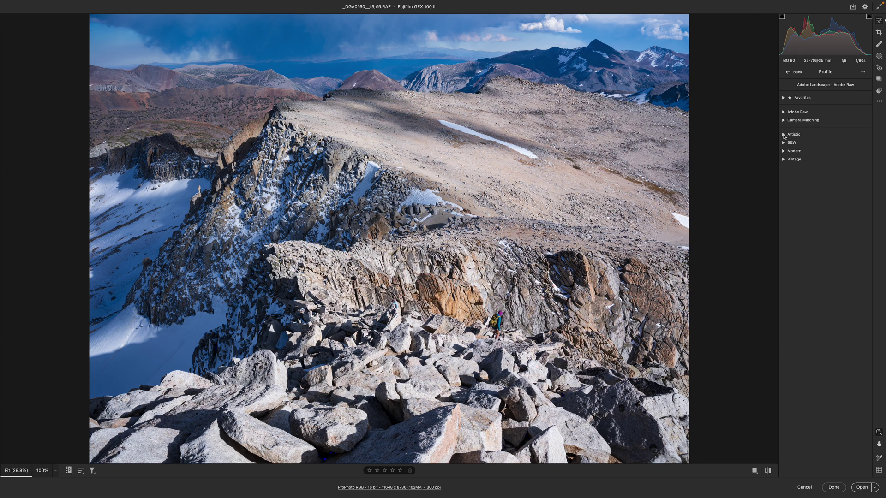
pyautogui.click(784, 135)
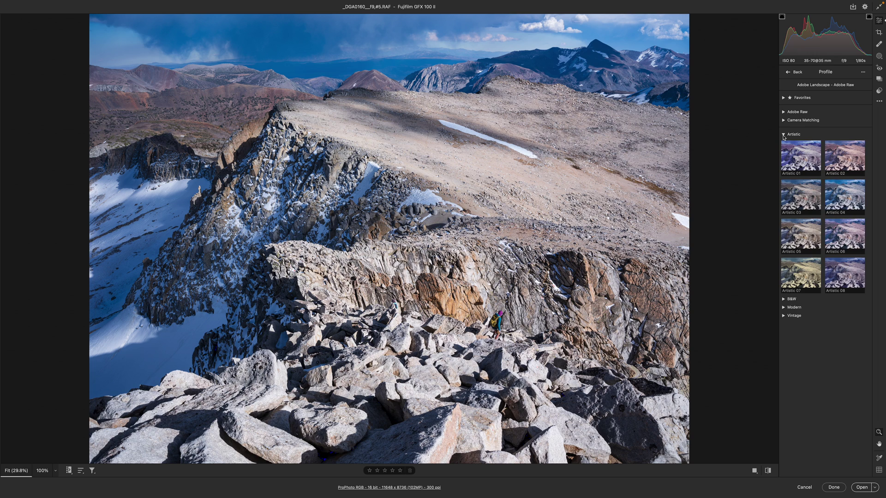
pyautogui.click(783, 136)
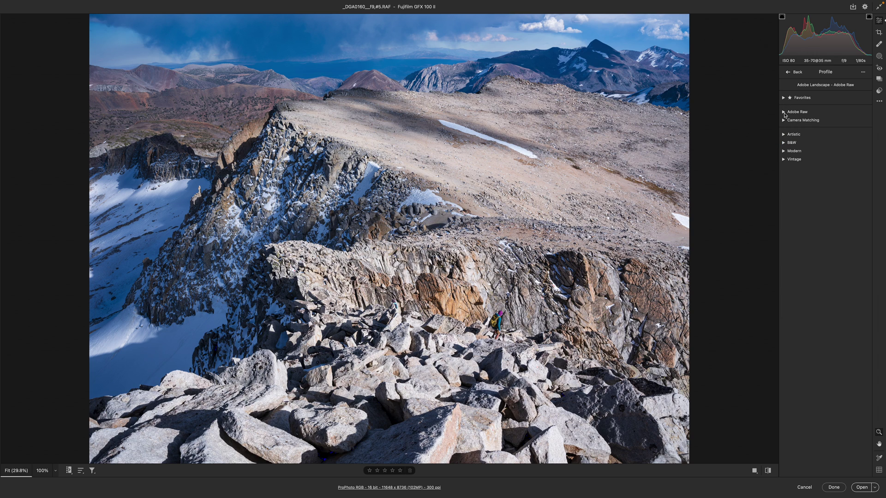
pyautogui.click(784, 113)
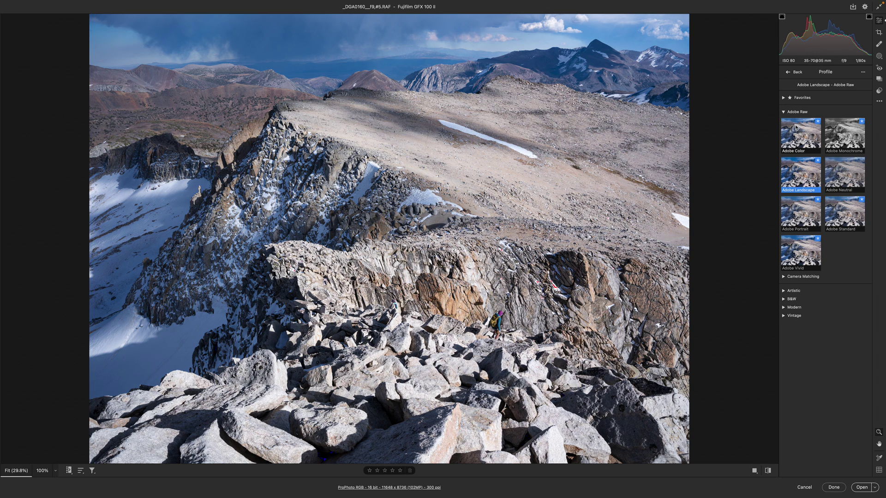
# Step: Check options for Adobe Color and Adobe Vivid, then add Adobe Neutral to Favorites
pyautogui.rightClick(796, 127)
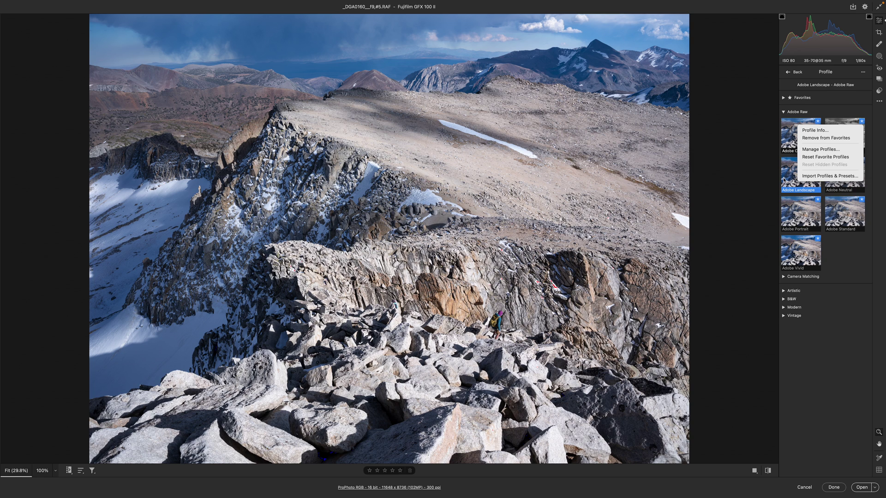
pyautogui.press('Escape')
pyautogui.rightClick(797, 248)
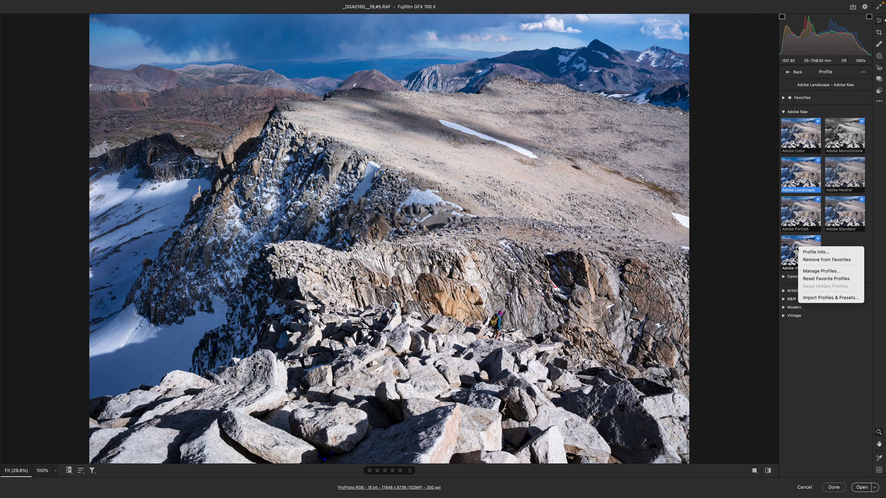
pyautogui.press('Escape')
pyautogui.rightClick(841, 178)
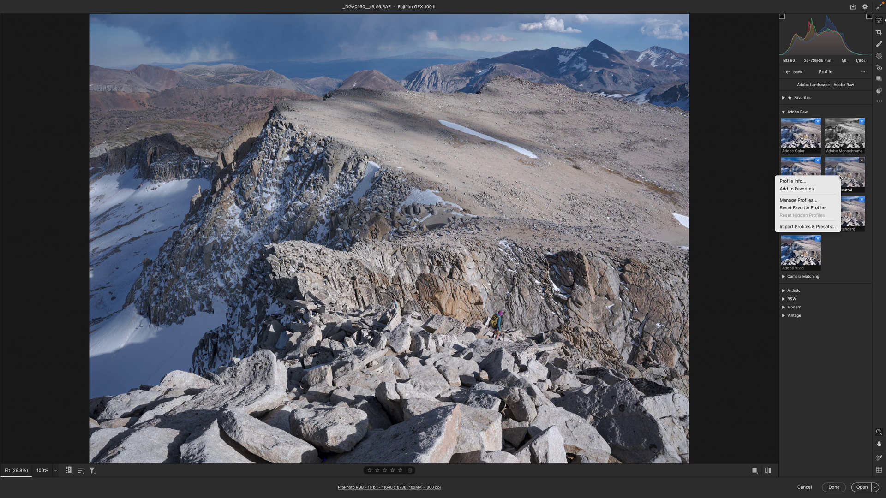
pyautogui.click(812, 189)
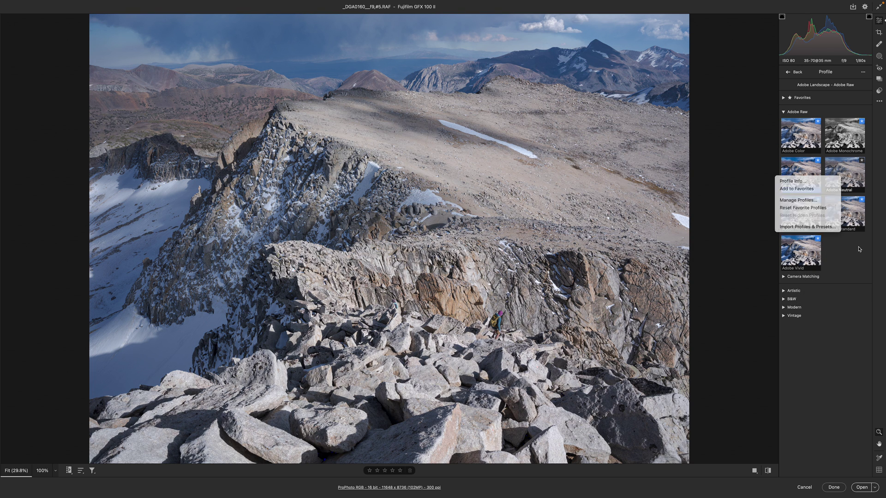
pyautogui.click(789, 72)
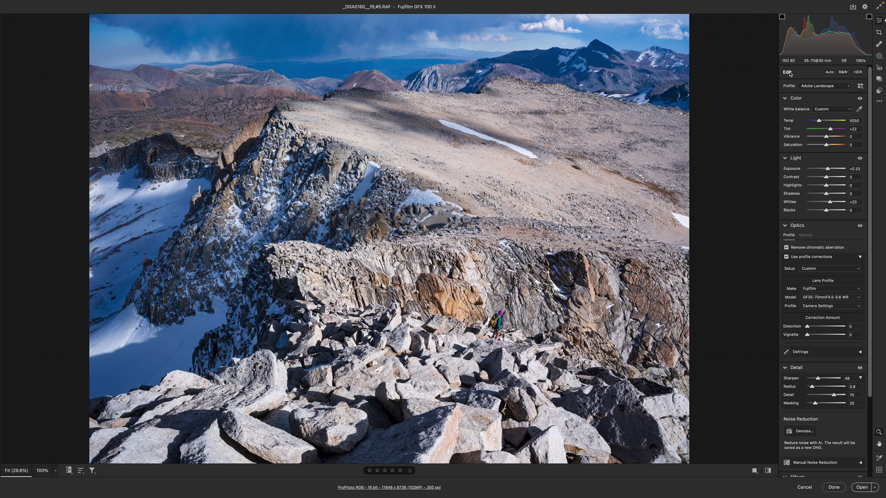
pyautogui.click(818, 86)
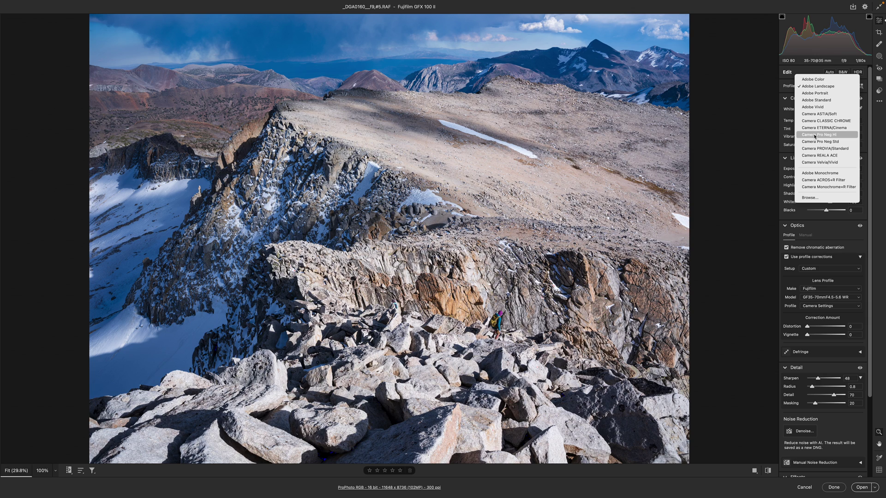
pyautogui.press('Escape')
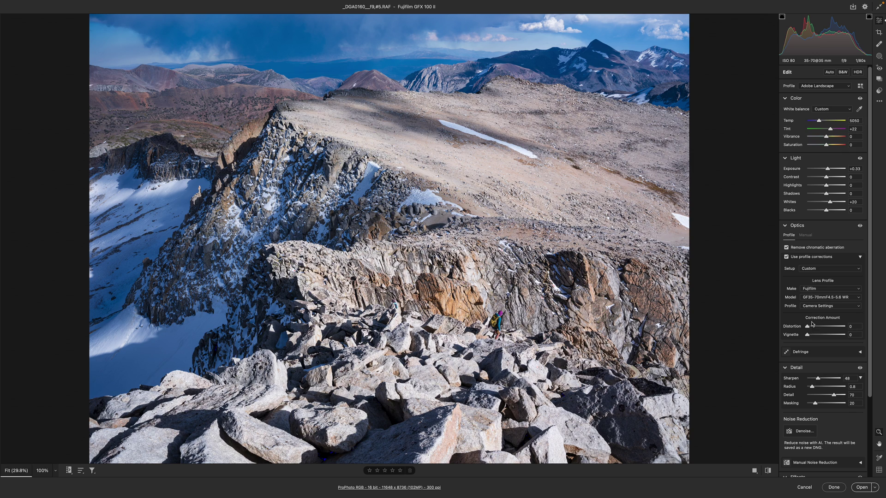
pyautogui.scroll(-3, 806, 304)
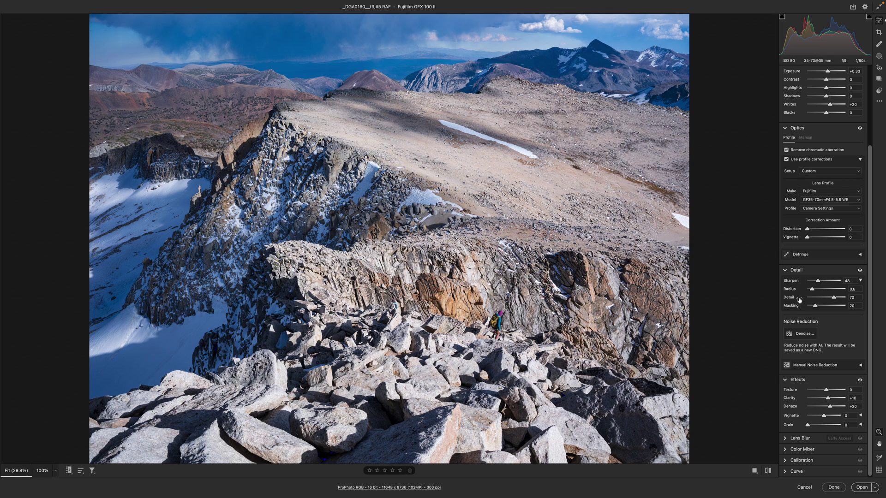
# Step: Finish in Camera Raw so the _DGA0160 ridge edits are written to its XMP sidecar
pyautogui.click(838, 487)
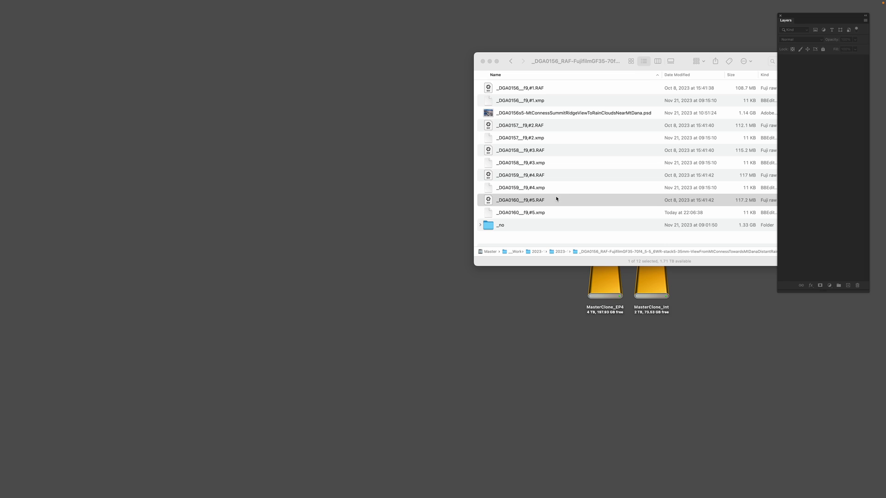